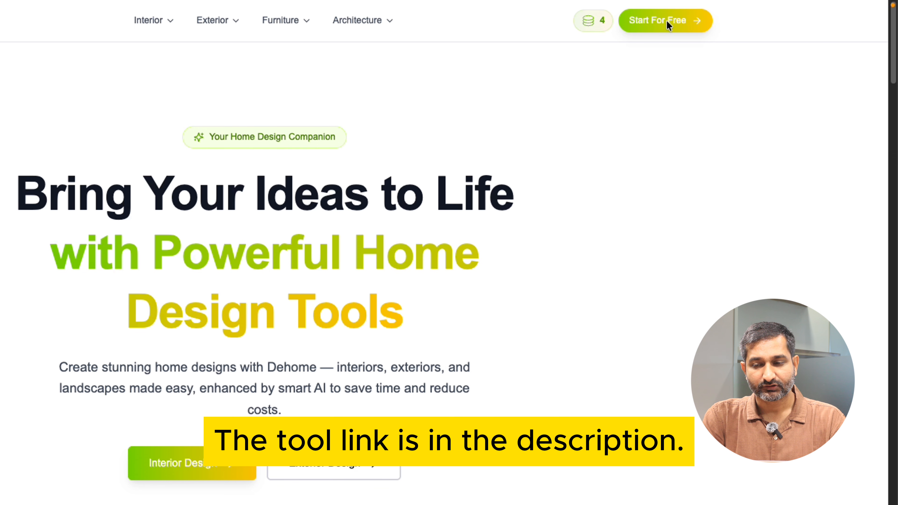
Open the Google sign-in prompt for starting free and examine its free credits offer.
click(668, 22)
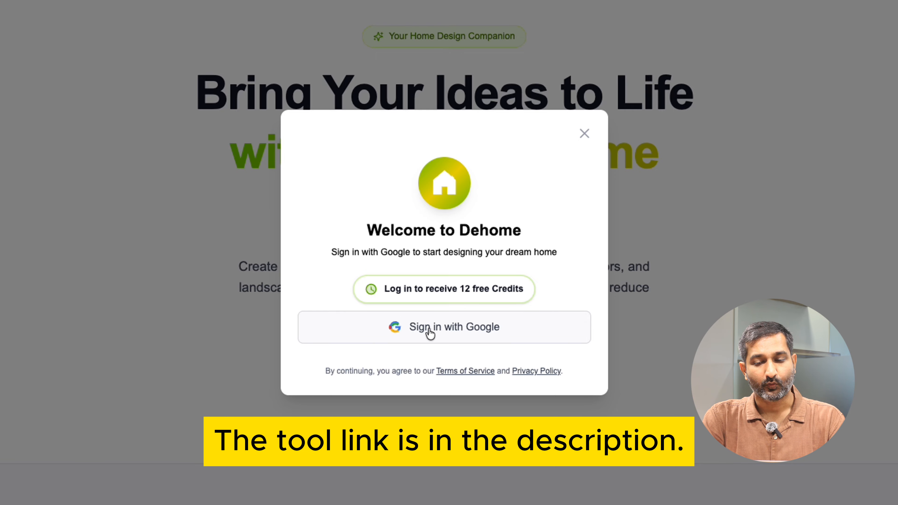
drag(386, 289, 525, 289)
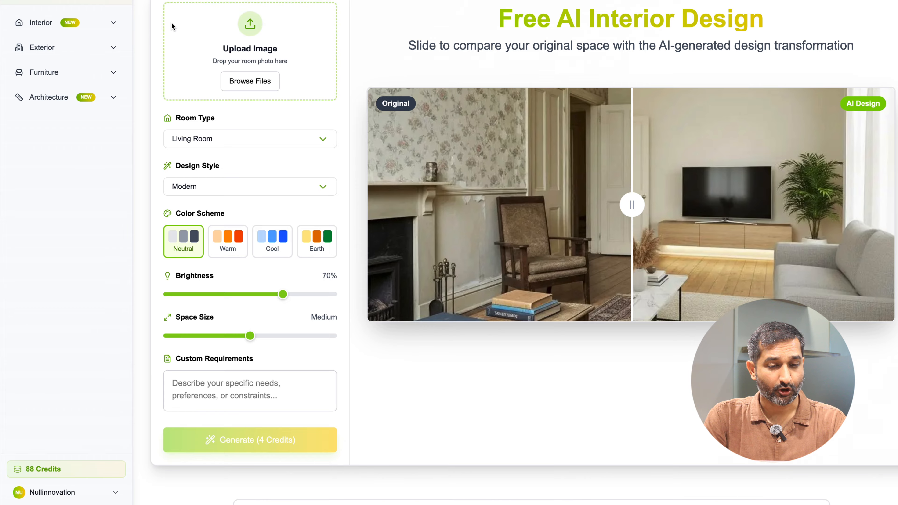
Examine the tools offered under the Interior, Exterior, Furniture and Architecture categories, leaving only Interior expanded.
click(114, 23)
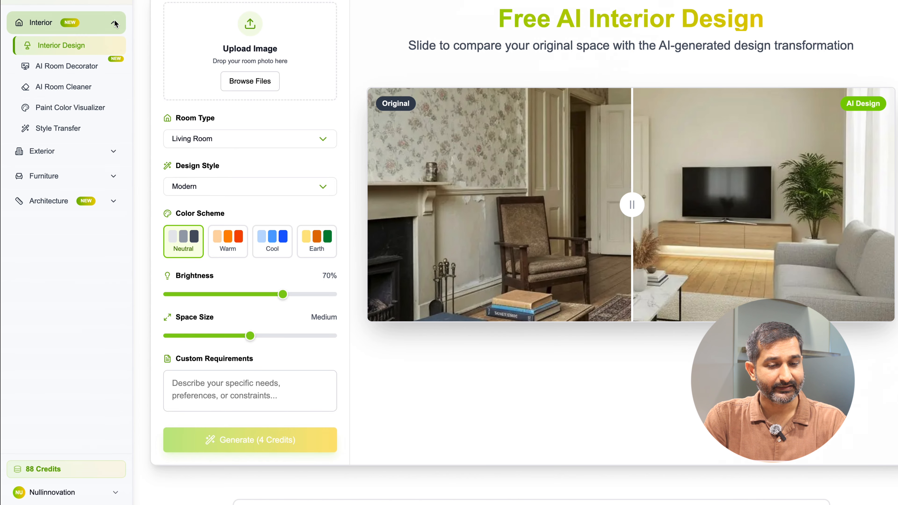
click(108, 152)
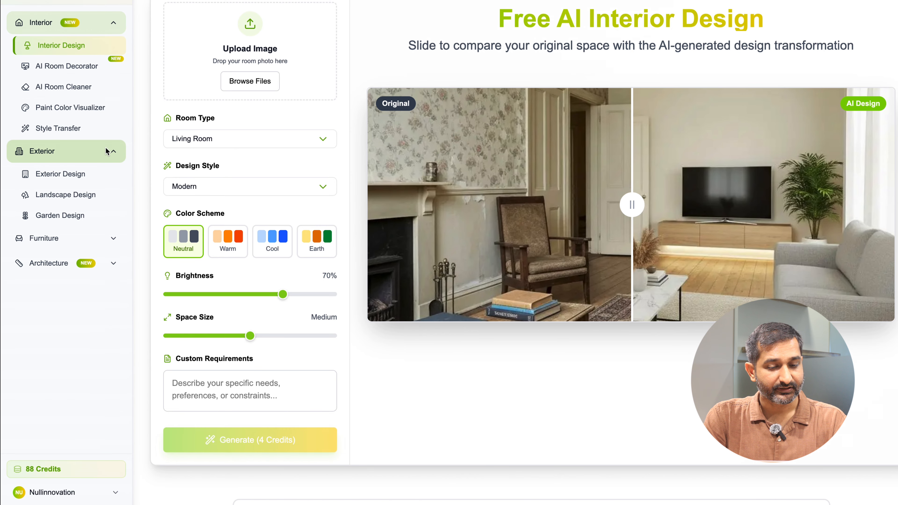
click(109, 236)
click(112, 326)
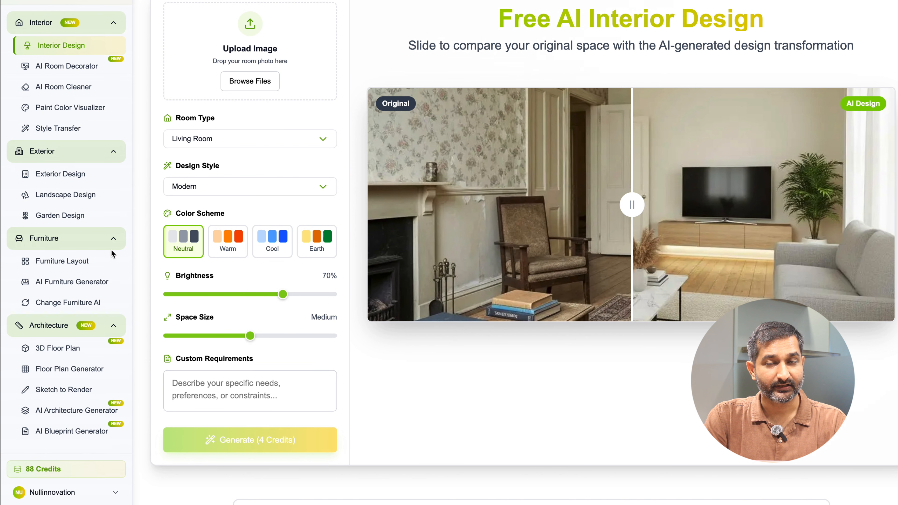
click(114, 152)
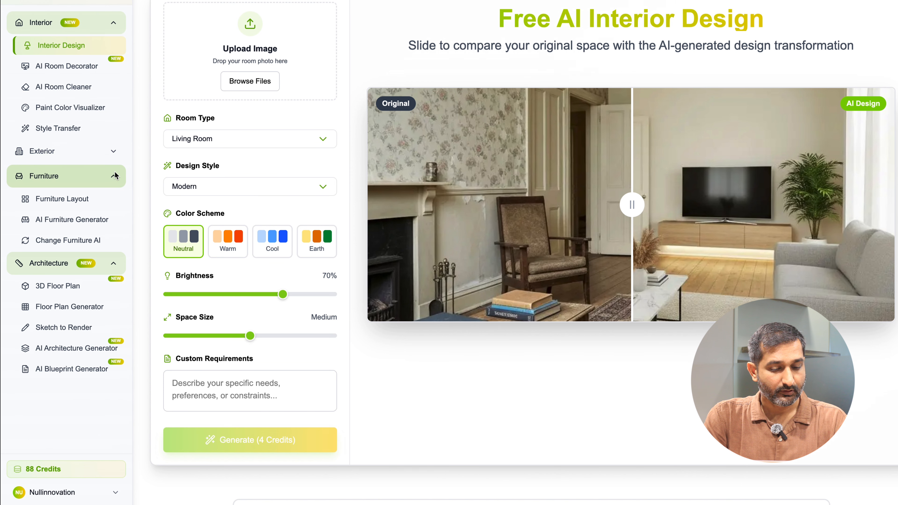
click(112, 175)
click(113, 199)
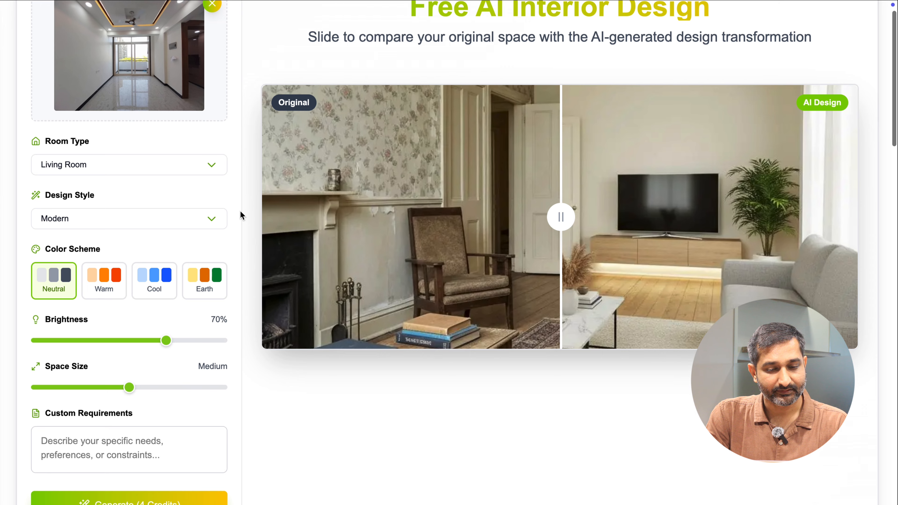
Try the Industrial and Minimalist design styles for the living room and return the style to Modern.
click(211, 216)
click(182, 306)
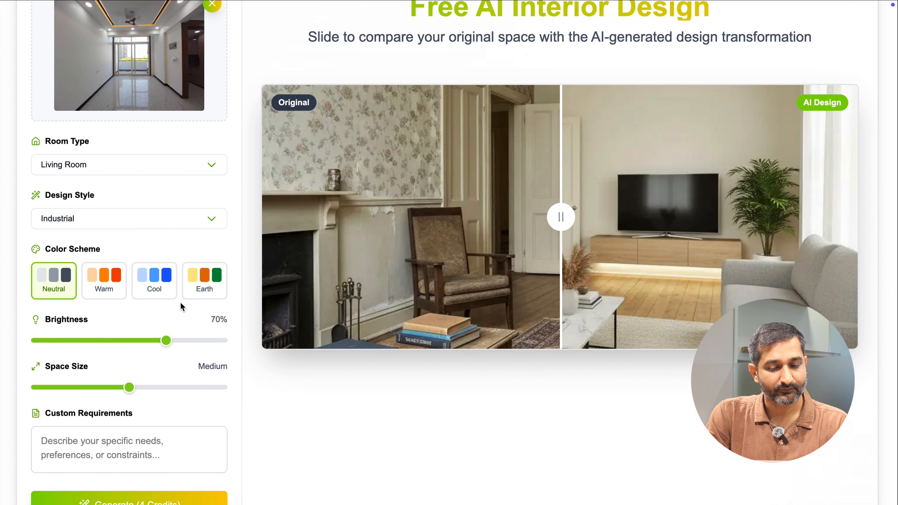
click(198, 223)
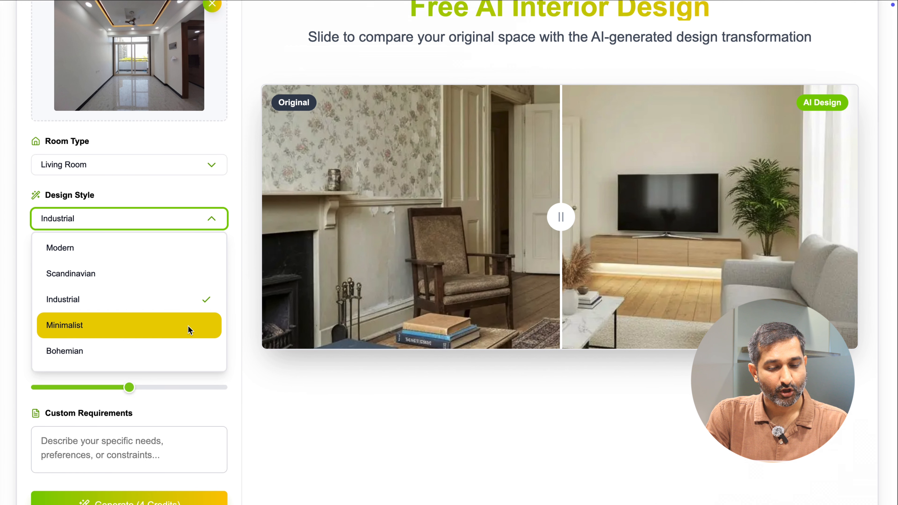
click(188, 325)
click(200, 220)
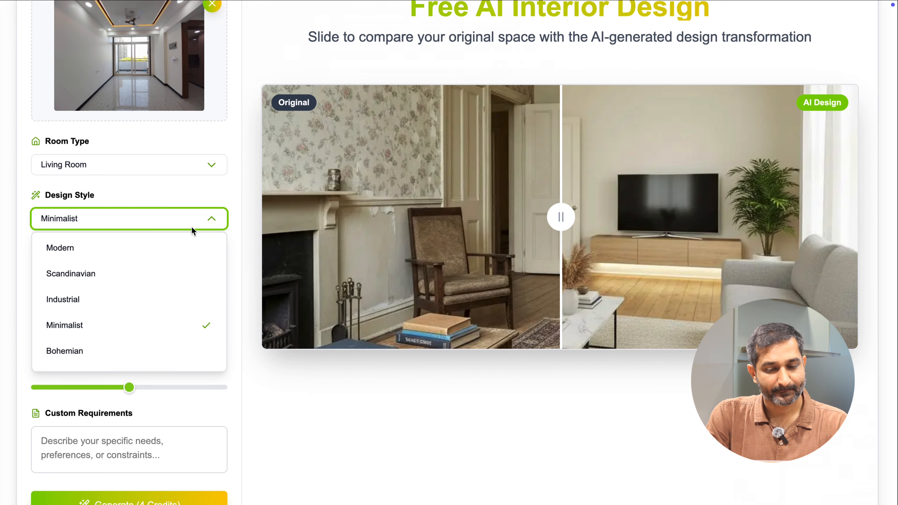
click(176, 246)
Choose the Earth color scheme for the living room and set the brightness to 75%.
scroll(252, 254, down, 1)
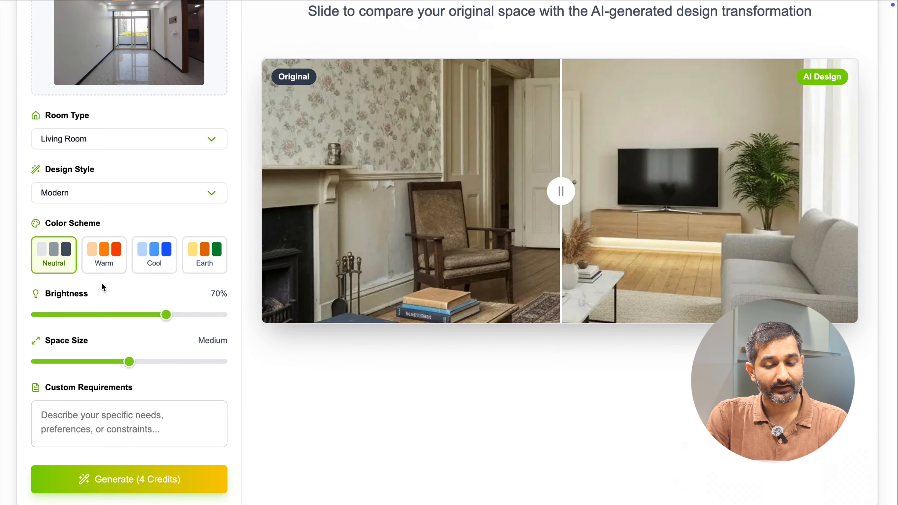
click(213, 261)
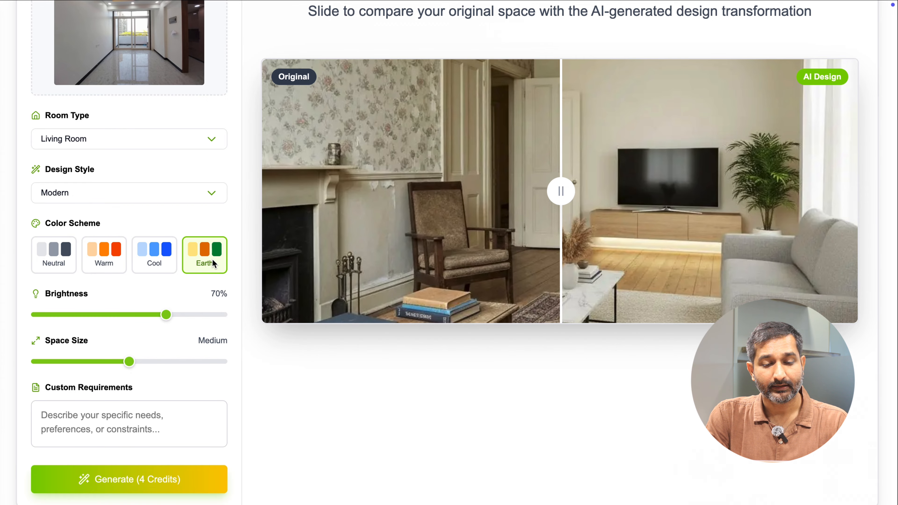
scroll(213, 262, down, 1)
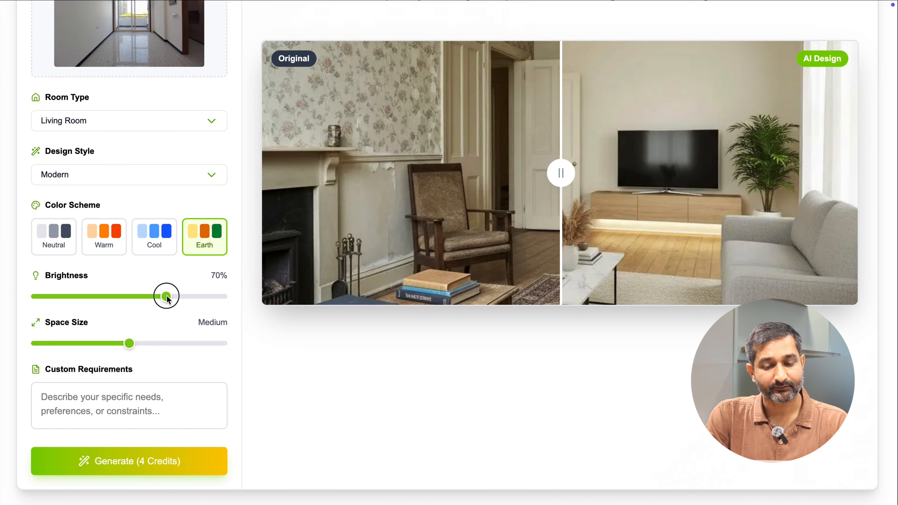
drag(167, 298, 176, 299)
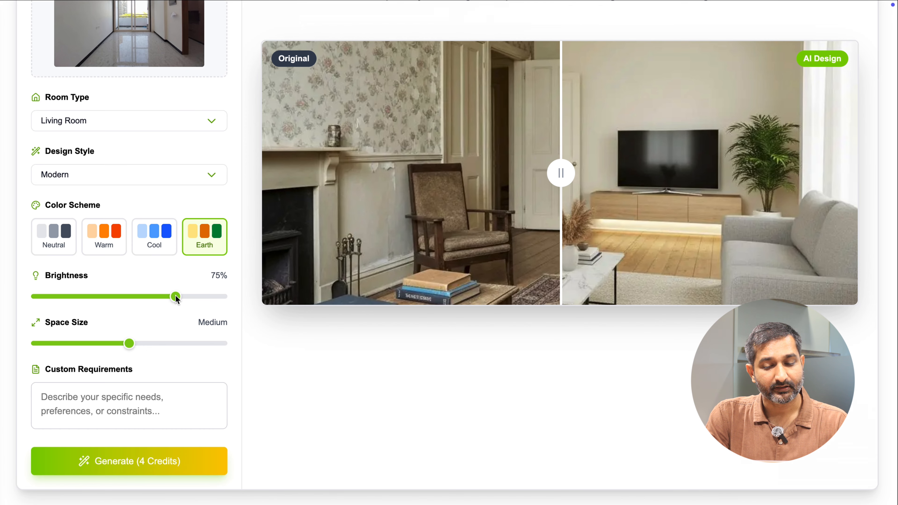
Increase the space size slightly within Medium and generate the living room design without custom requirements.
scroll(177, 349, down, 1)
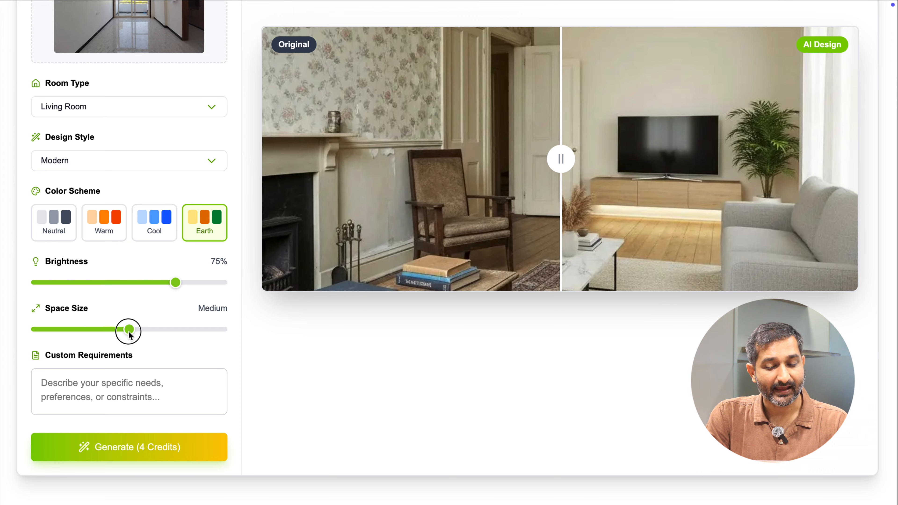
drag(129, 334, 151, 329)
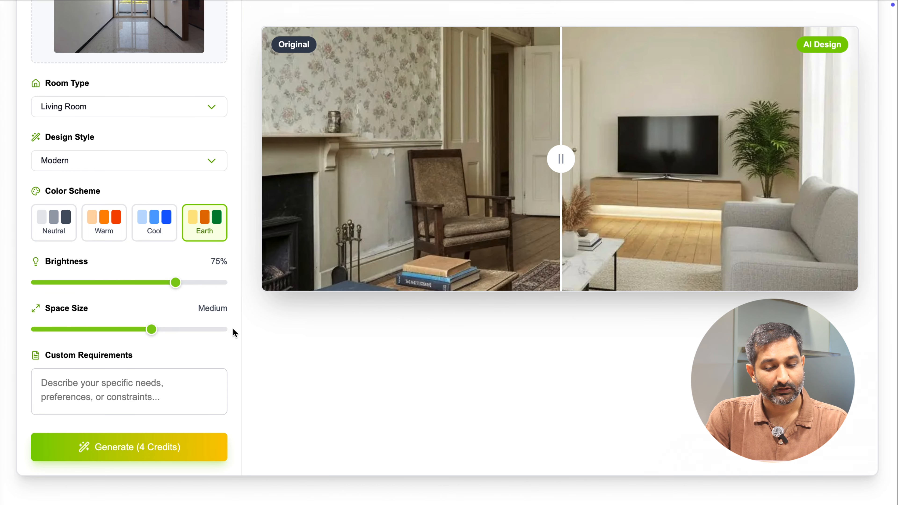
scroll(226, 344, down, 3)
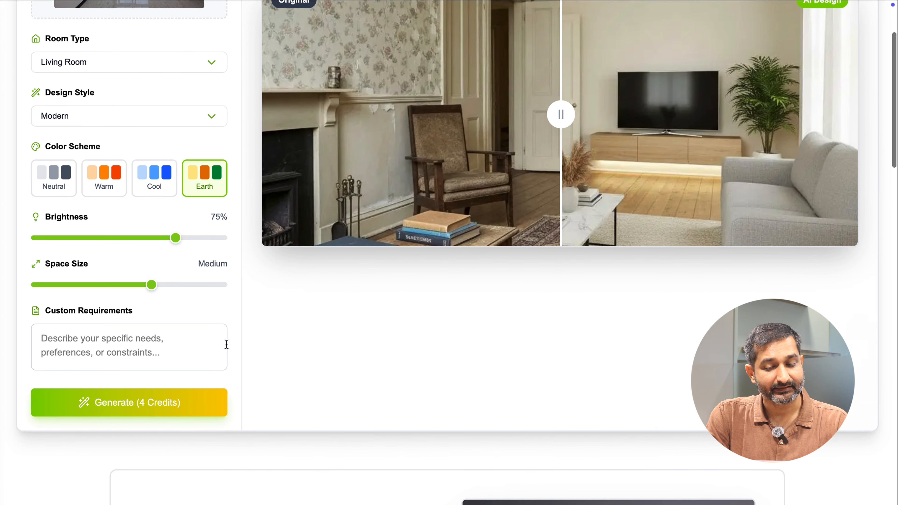
click(162, 325)
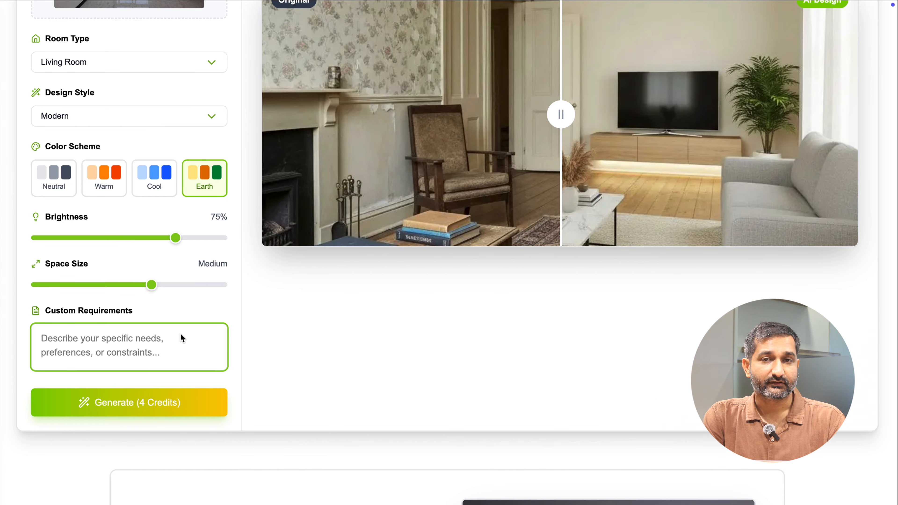
click(159, 405)
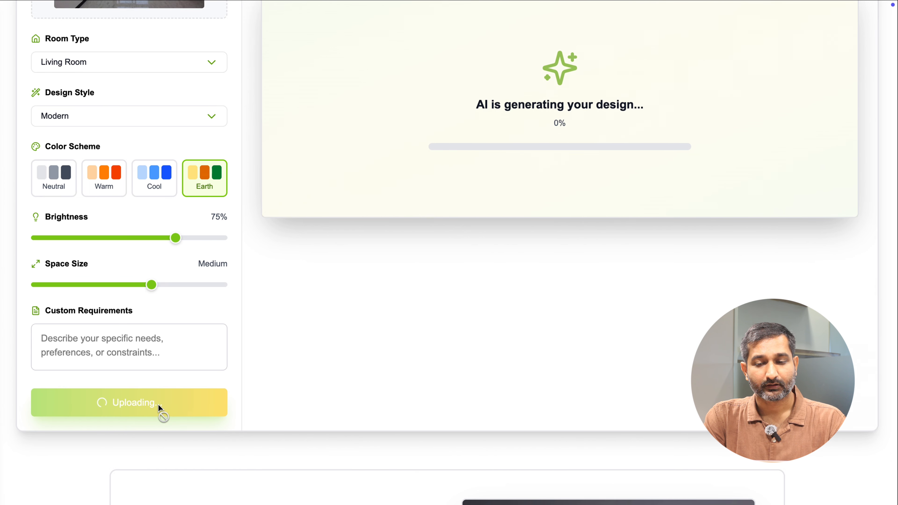
Compare the original living room photo with the AI design across the full image width.
scroll(510, 230, up, 4)
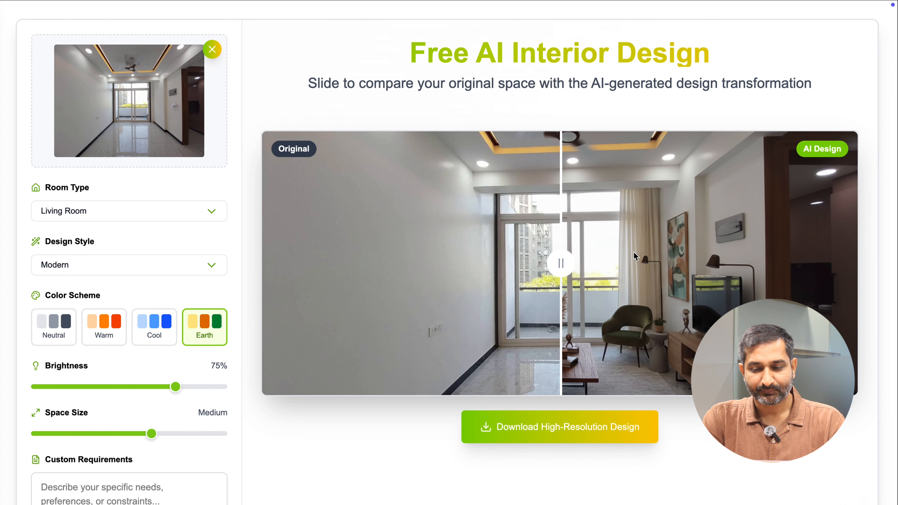
drag(561, 264, 271, 295)
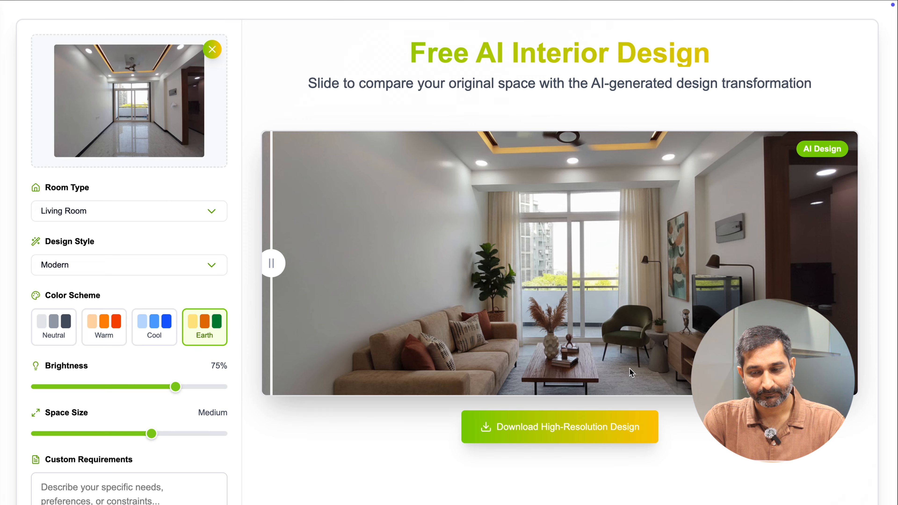
drag(277, 266, 548, 247)
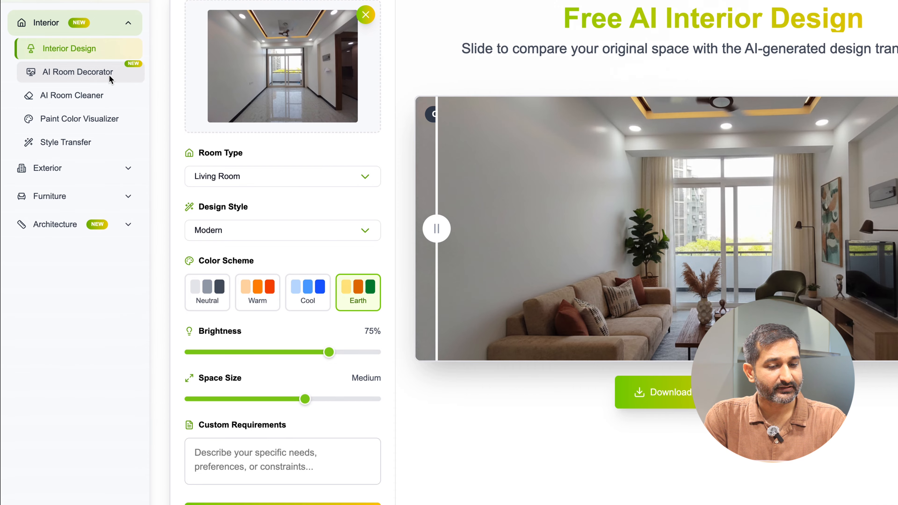
Open the AI Room Decorator and choose the Minimalist room style for the bedroom.
click(109, 73)
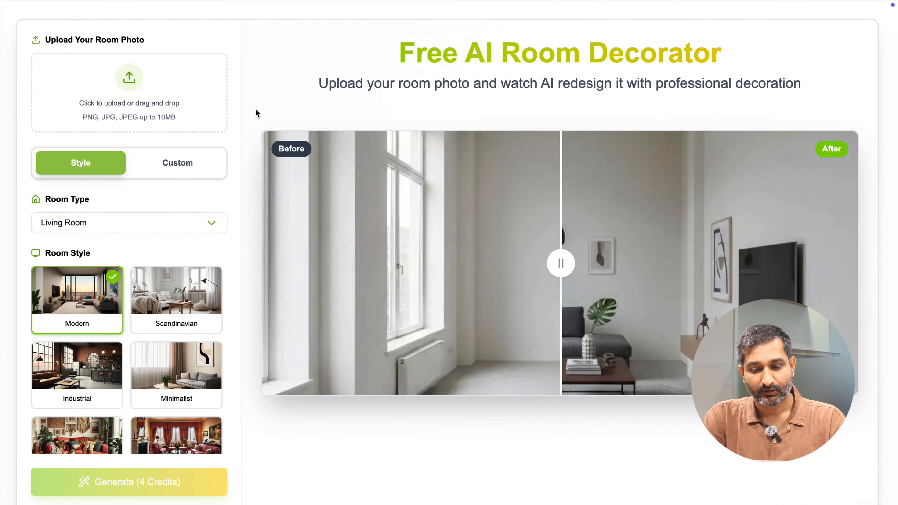
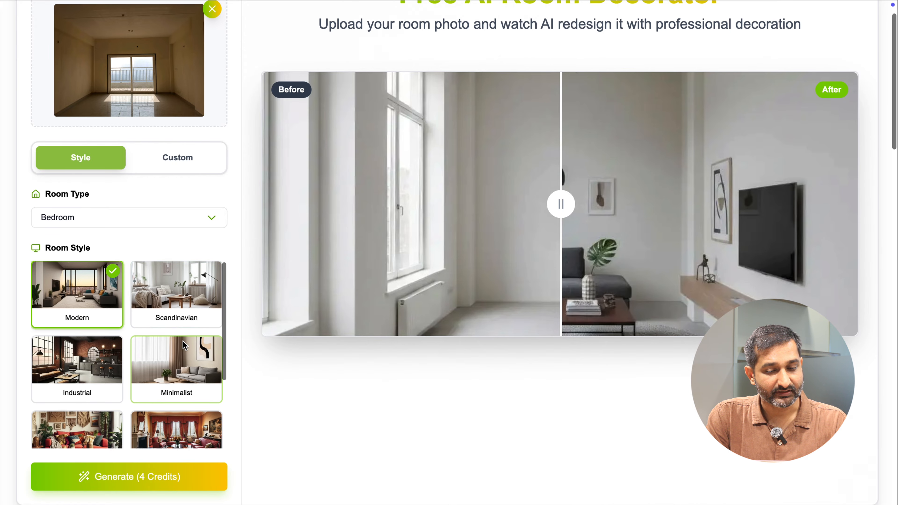
scroll(183, 341, down, 1)
scroll(183, 341, up, 1)
scroll(184, 341, down, 1)
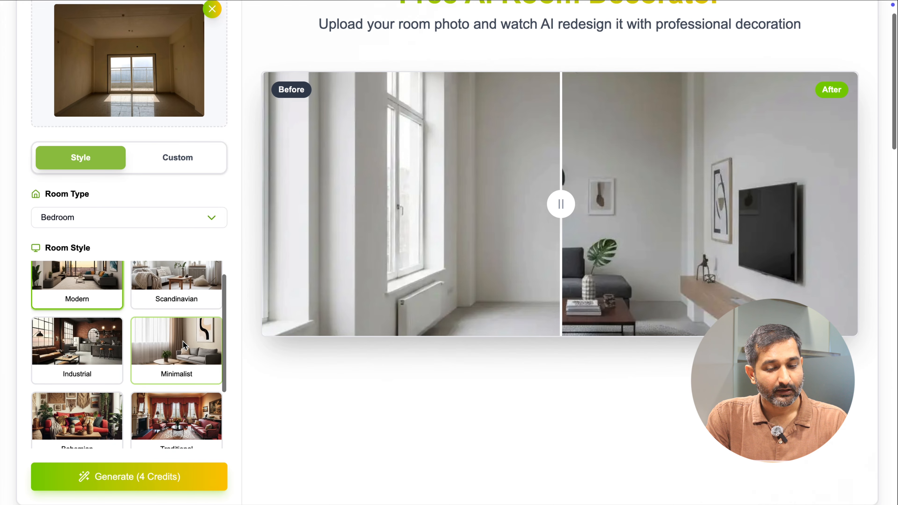
scroll(183, 344, down, 2)
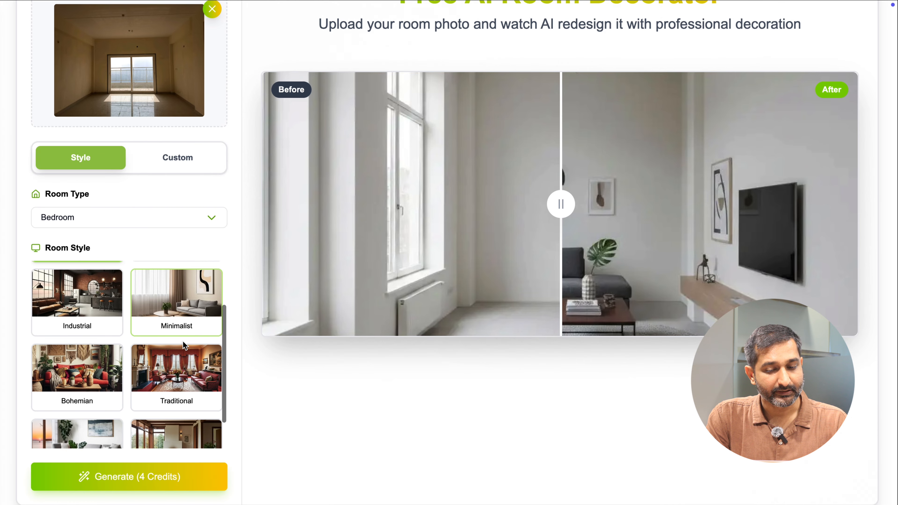
scroll(183, 343, down, 2)
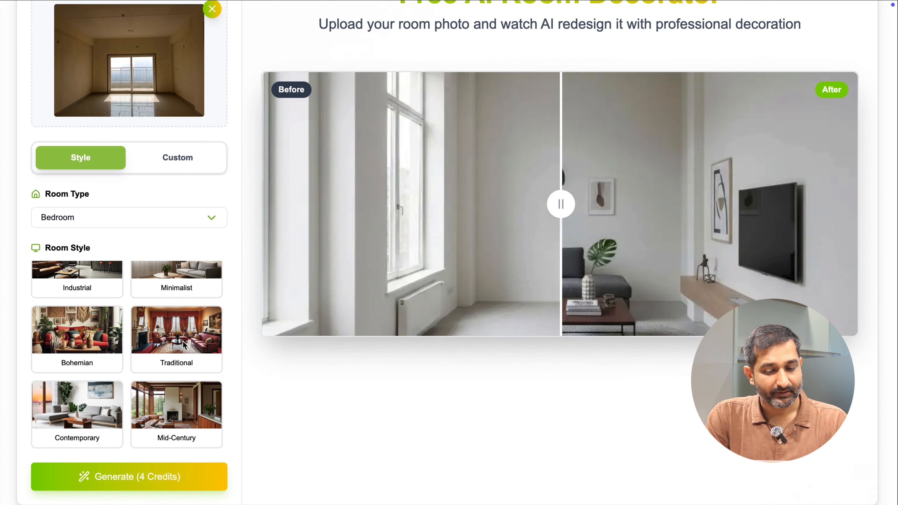
scroll(184, 345, up, 4)
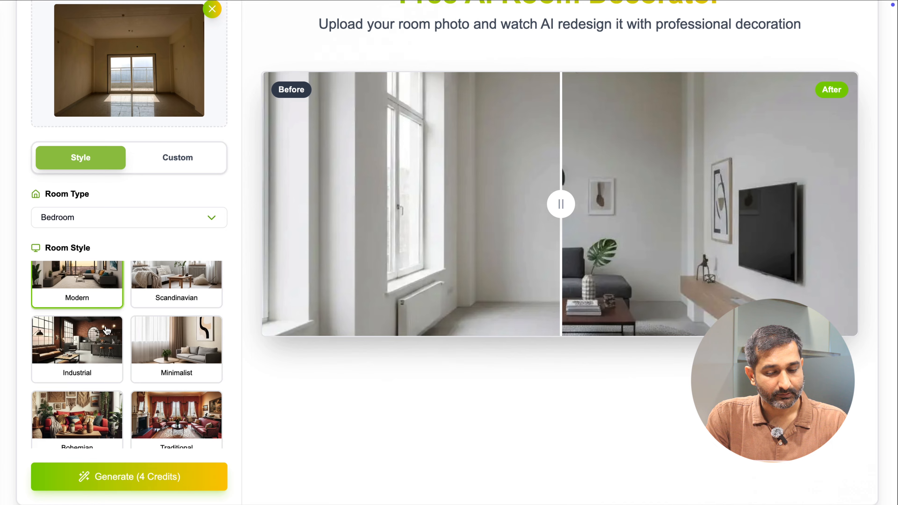
scroll(107, 330, down, 2)
click(159, 295)
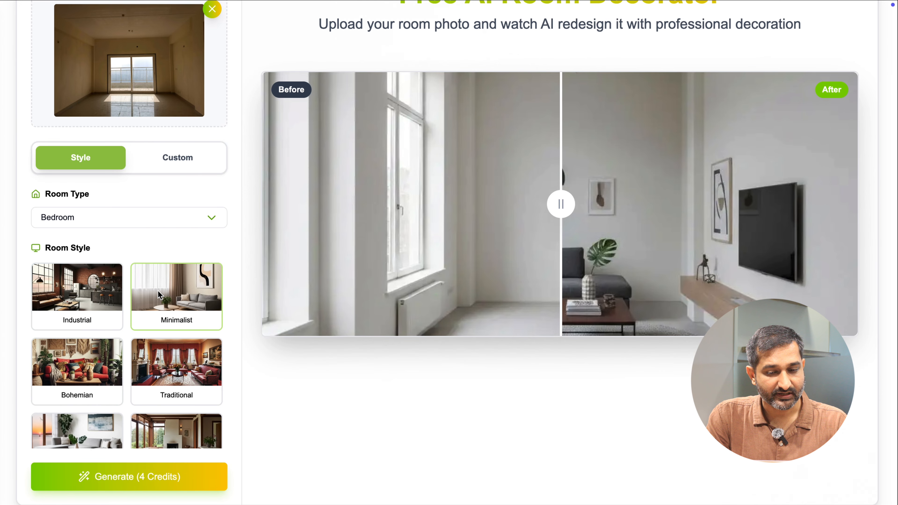
Generate the AI decoration of the uploaded bedroom photo.
scroll(233, 336, down, 1)
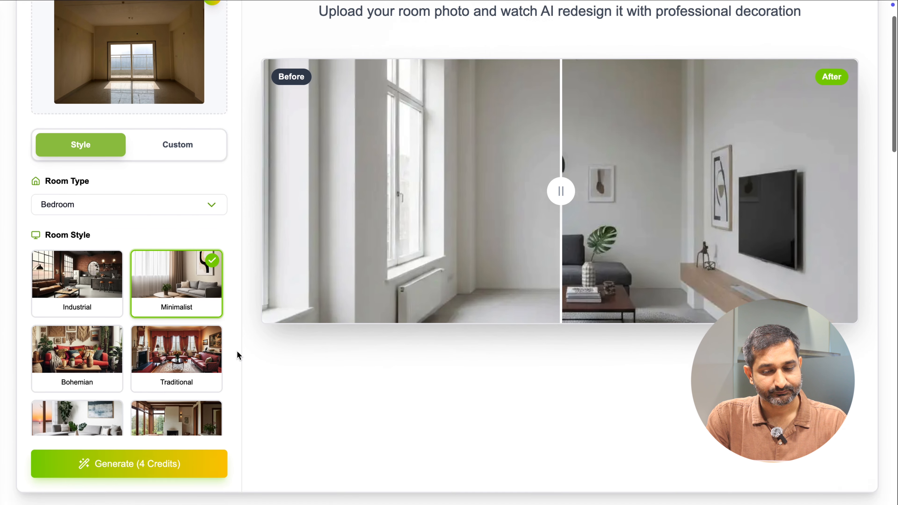
scroll(236, 350, down, 3)
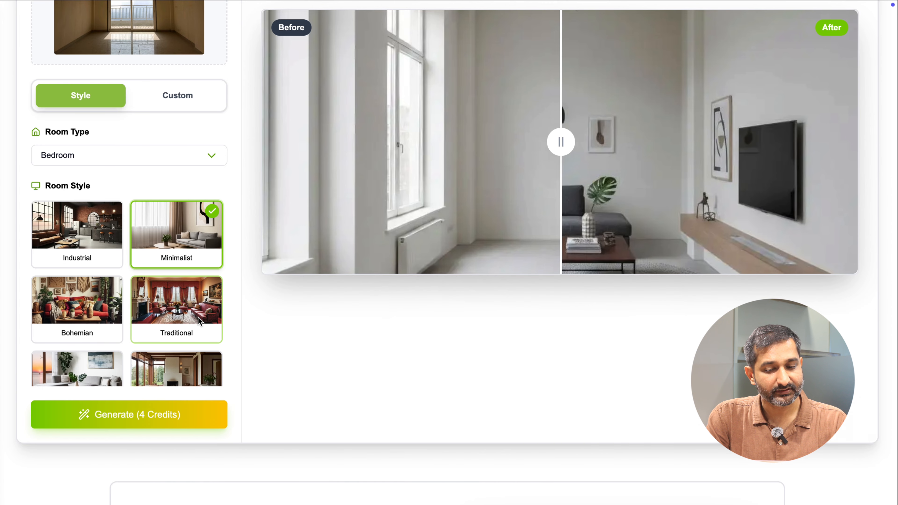
click(143, 412)
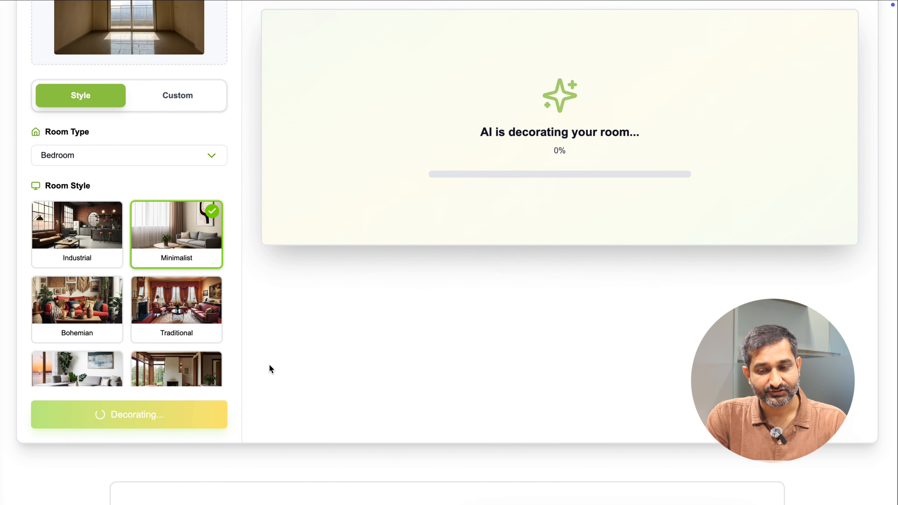
Compare the empty bedroom photo with its decorated version across the full image width.
scroll(270, 365, up, 5)
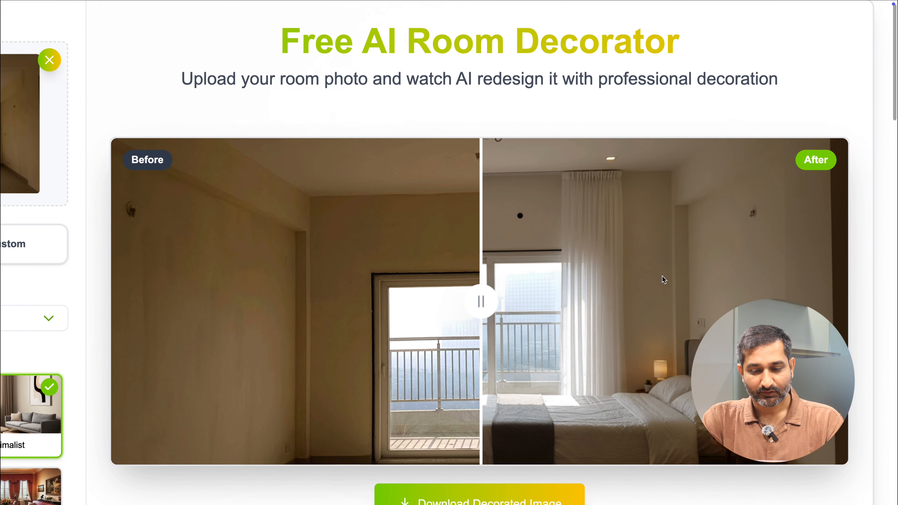
scroll(662, 276, down, 1)
drag(479, 291, 150, 310)
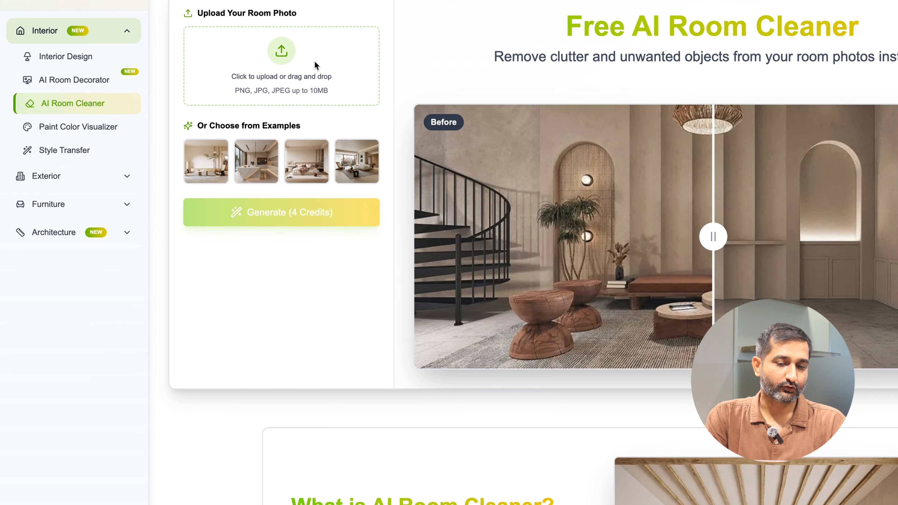
Clean the bedroom photo 700013599O-1768567707284.jpg with the AI Room Cleaner and compare the original with the cleaned image.
click(284, 55)
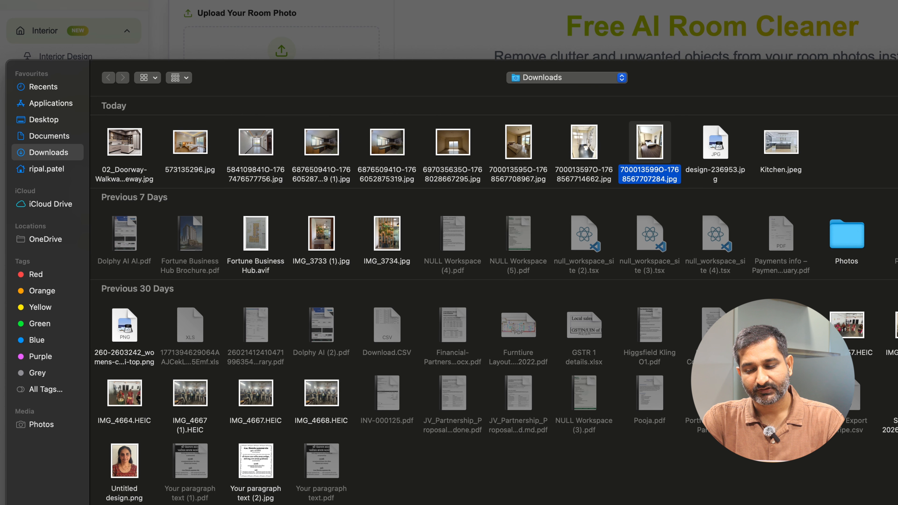
key(Return)
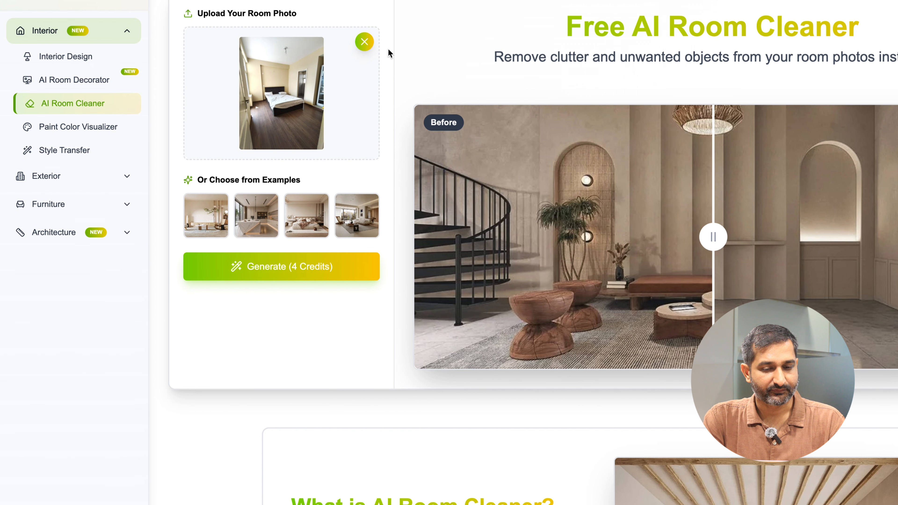
click(298, 271)
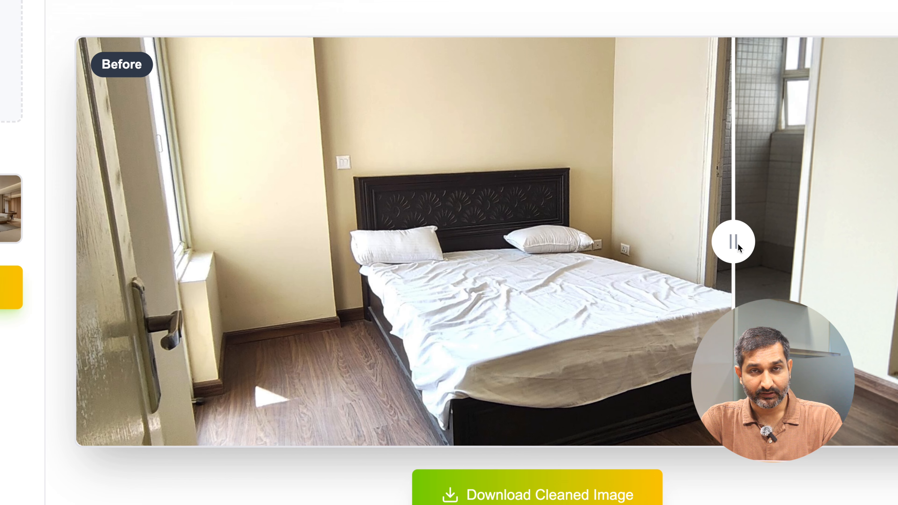
drag(737, 243, 537, 210)
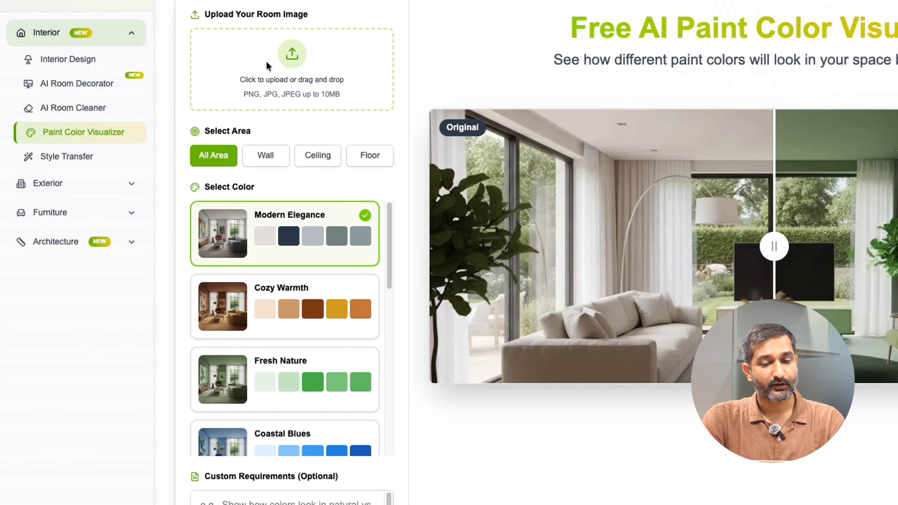
Upload the bedroom photo with the wooden headboard to the Paint Color Visualizer and choose Wall as the area to recolor.
click(285, 57)
key(Return)
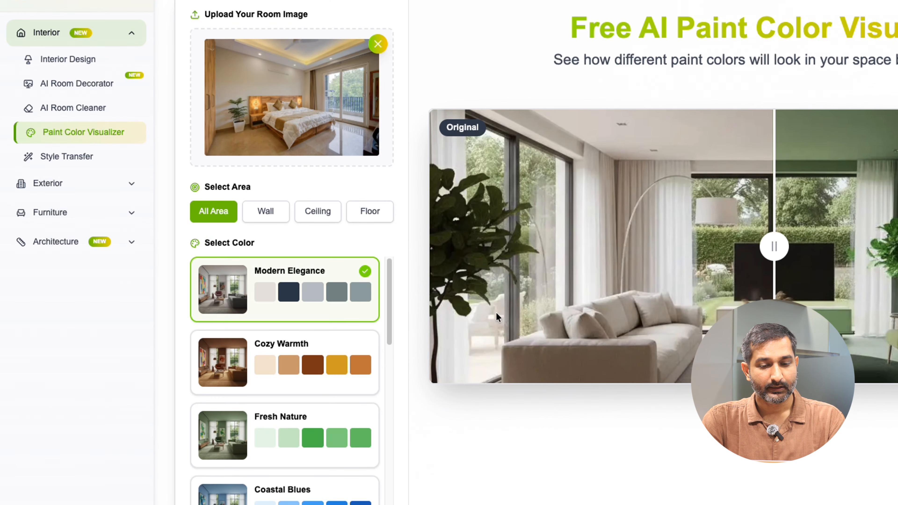
drag(263, 187, 202, 189)
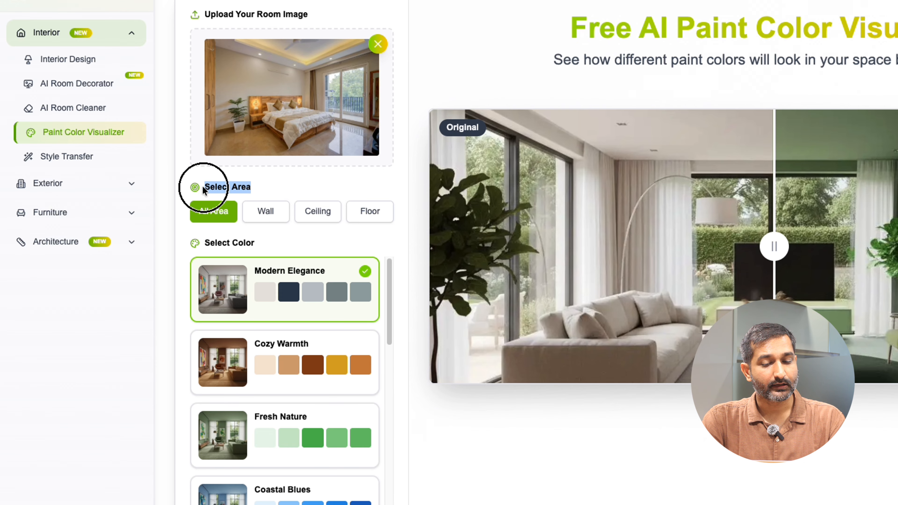
click(256, 187)
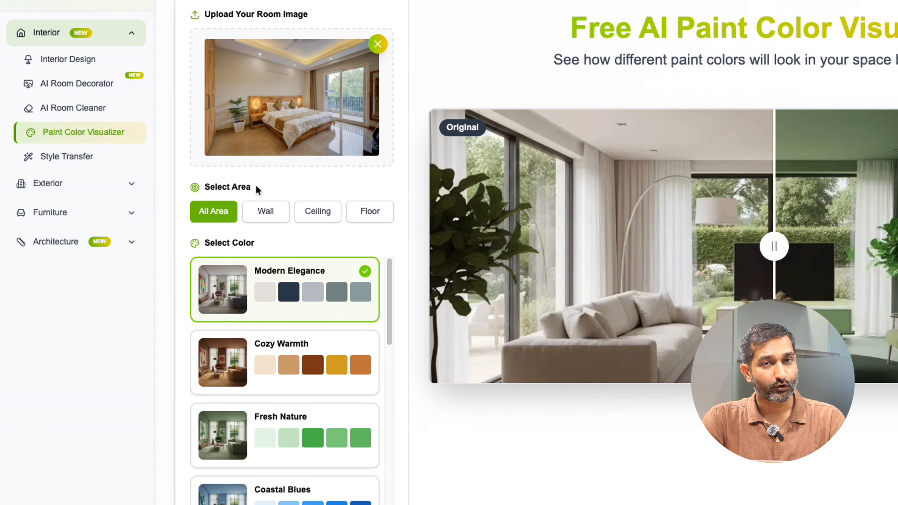
click(275, 216)
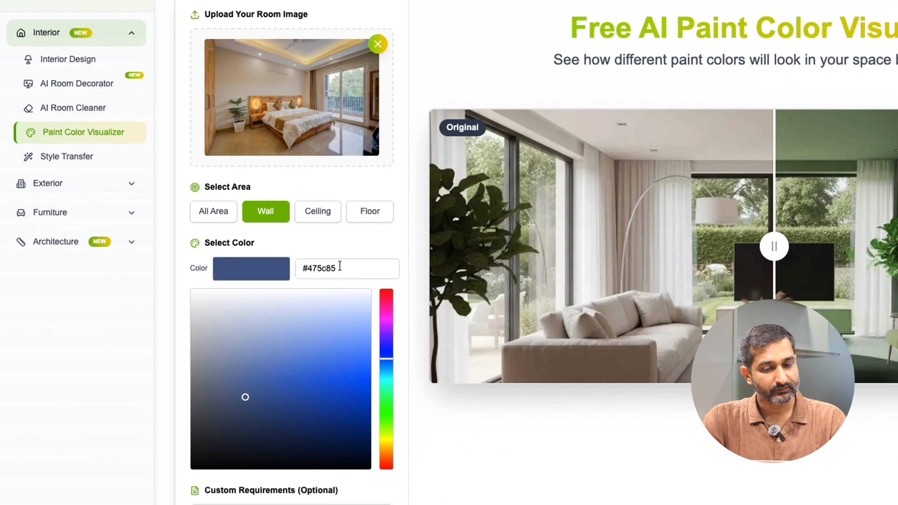
Set the wall color to the light yellow-green #e5f094 and generate the color preview without custom requirements.
click(389, 436)
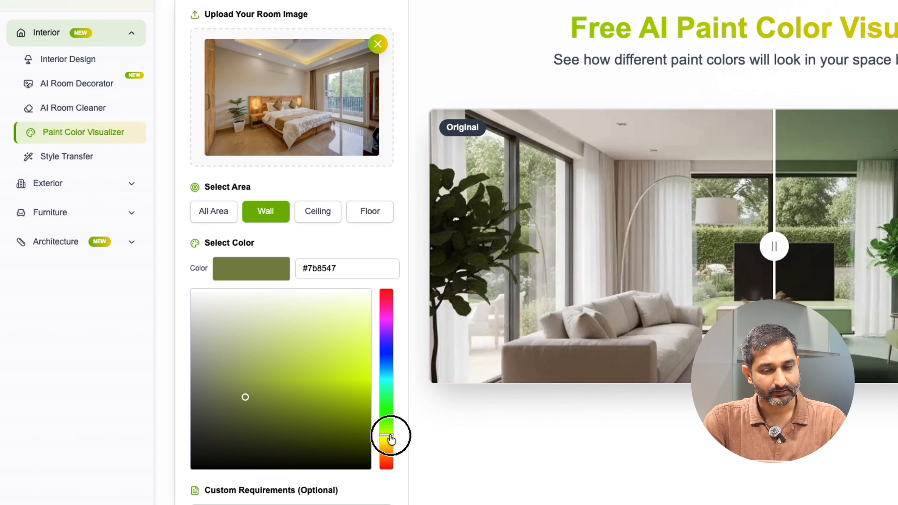
drag(332, 345, 329, 331)
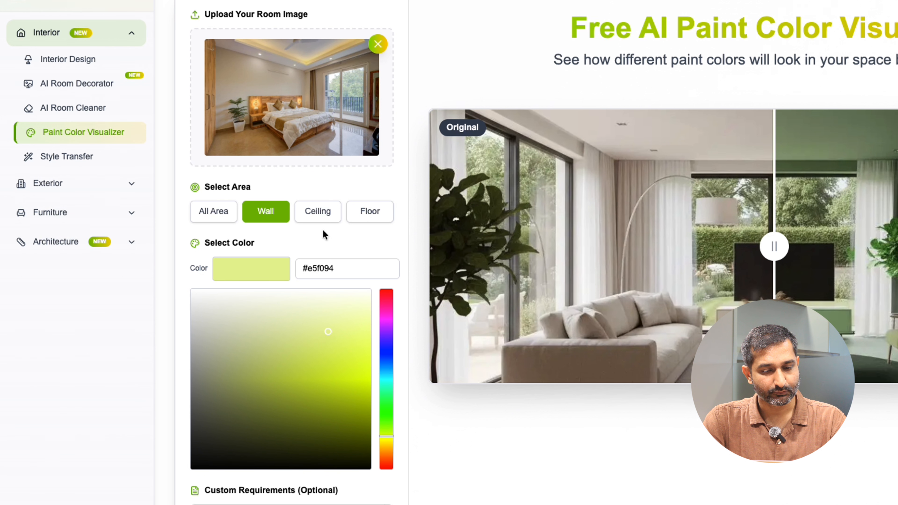
scroll(290, 285, down, 5)
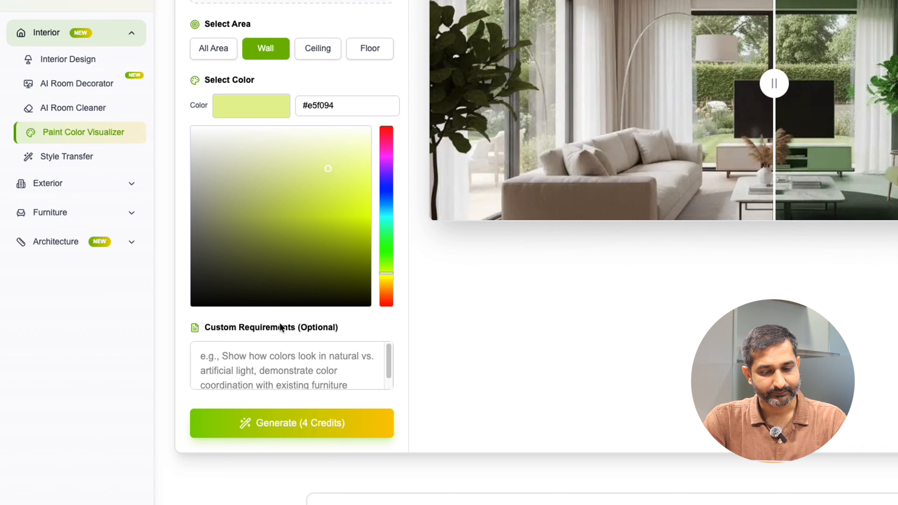
click(266, 355)
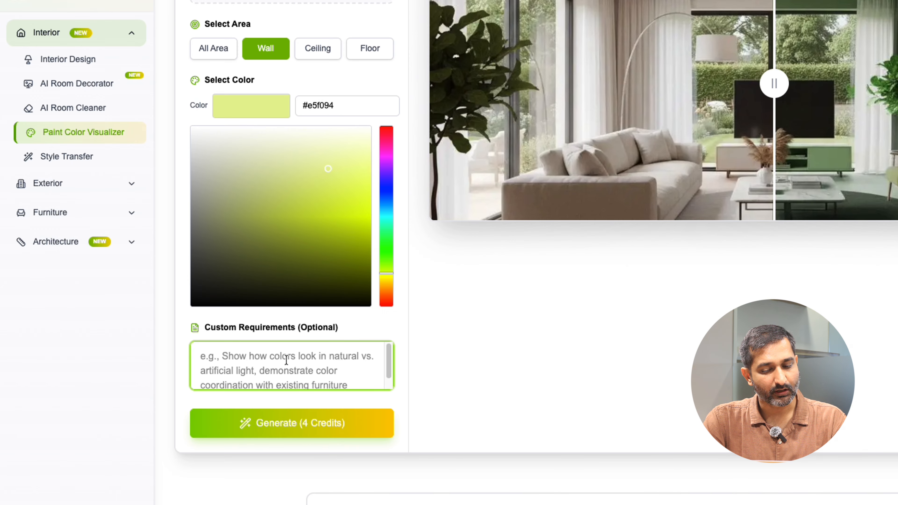
click(293, 423)
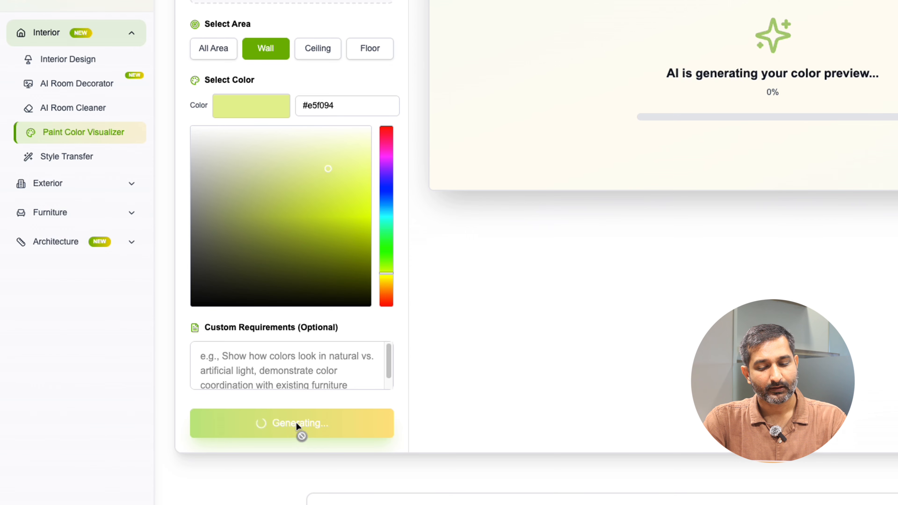
Compare the original bedroom walls with the color preview and review the color code used.
scroll(520, 339, up, 5)
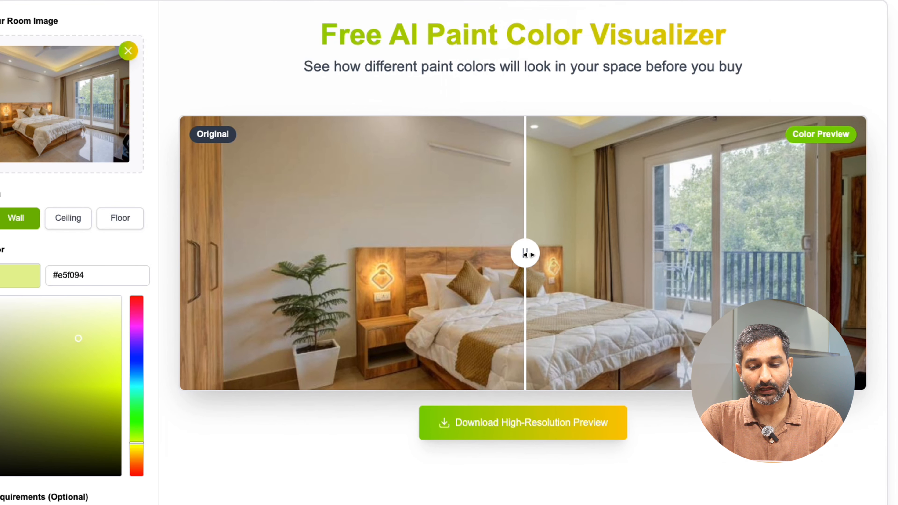
drag(525, 255, 517, 290)
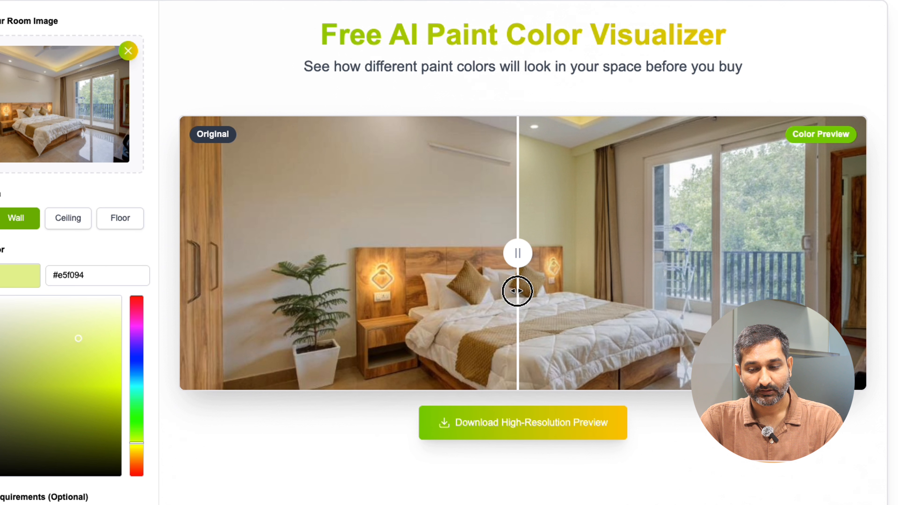
scroll(516, 291, down, 1)
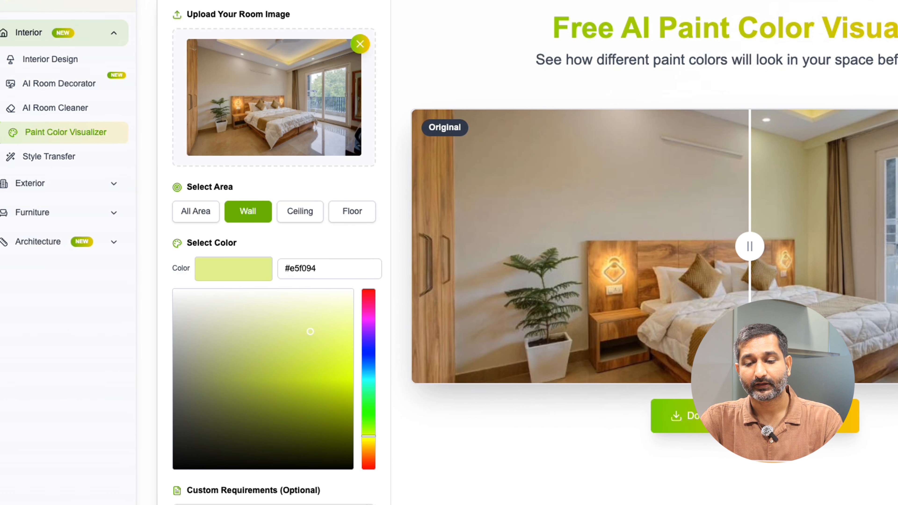
drag(320, 268, 276, 269)
click(323, 268)
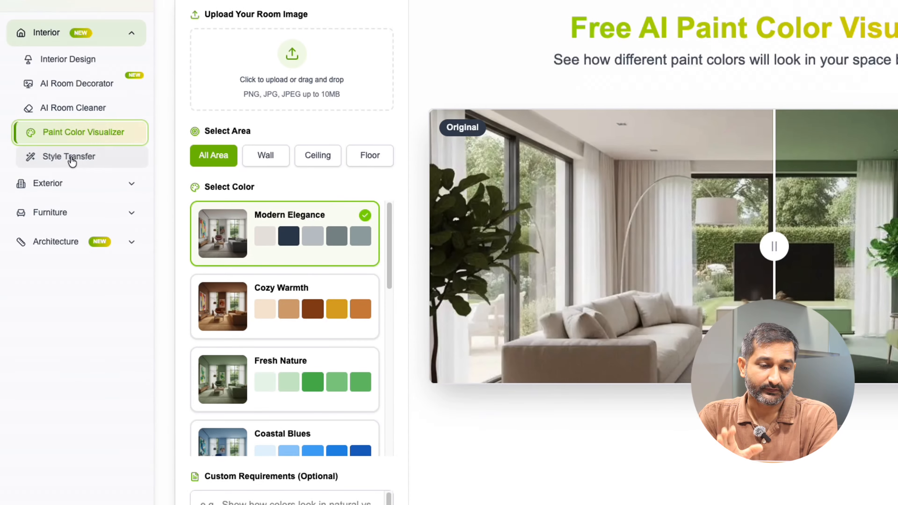
Open Style Transfer and upload the kitchen photo 716413013O-1771683576832.jpg as the source image.
click(70, 157)
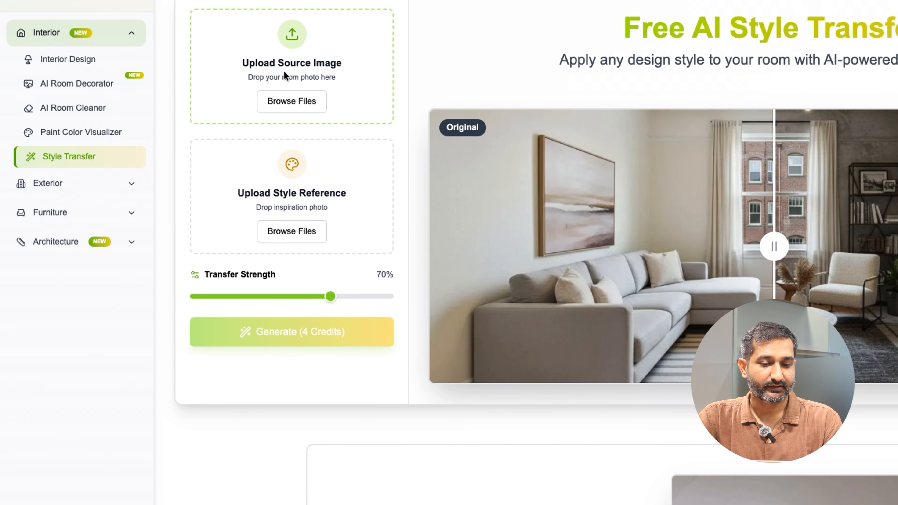
click(289, 100)
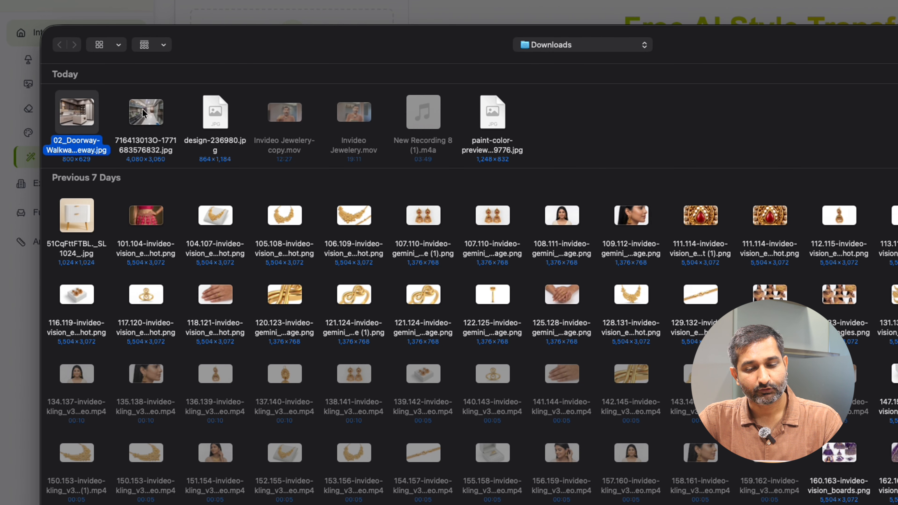
click(161, 110)
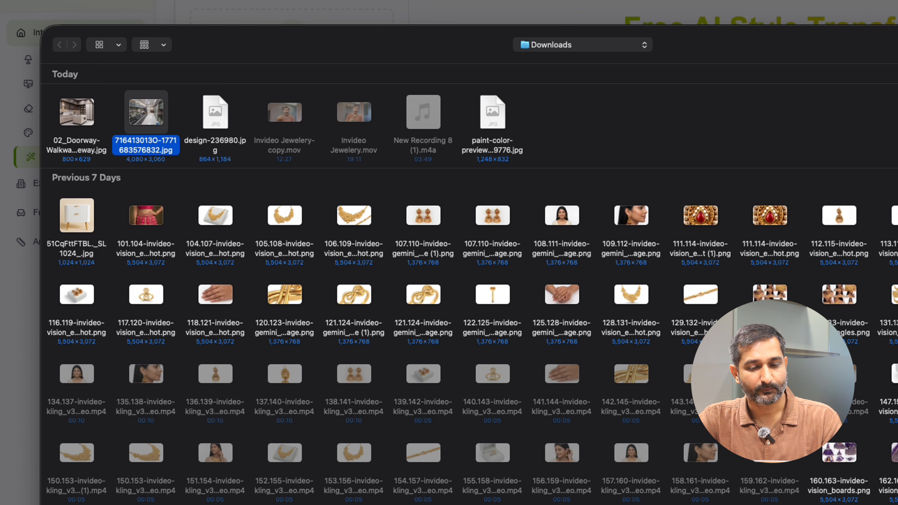
key(Return)
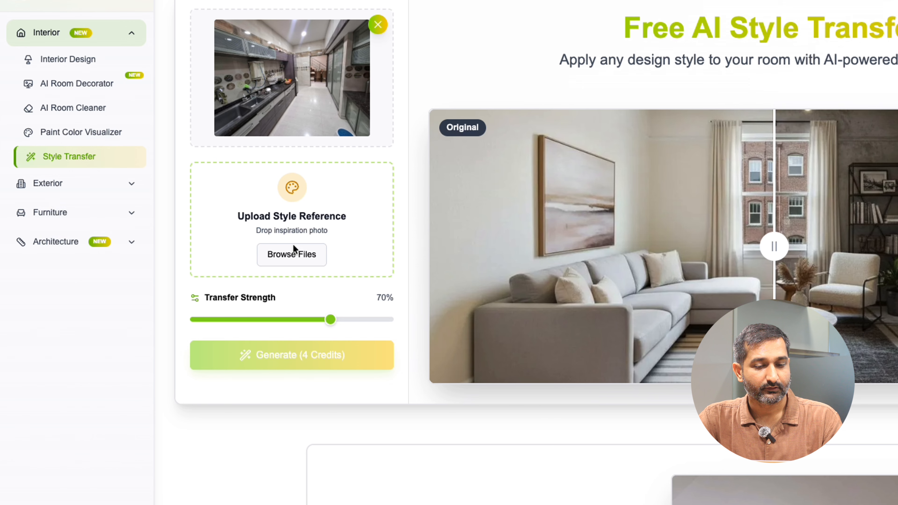
Add the modern kitchen photo whose file name starts with 02_Doorway as the style reference and set the transfer strength to 100%.
click(296, 252)
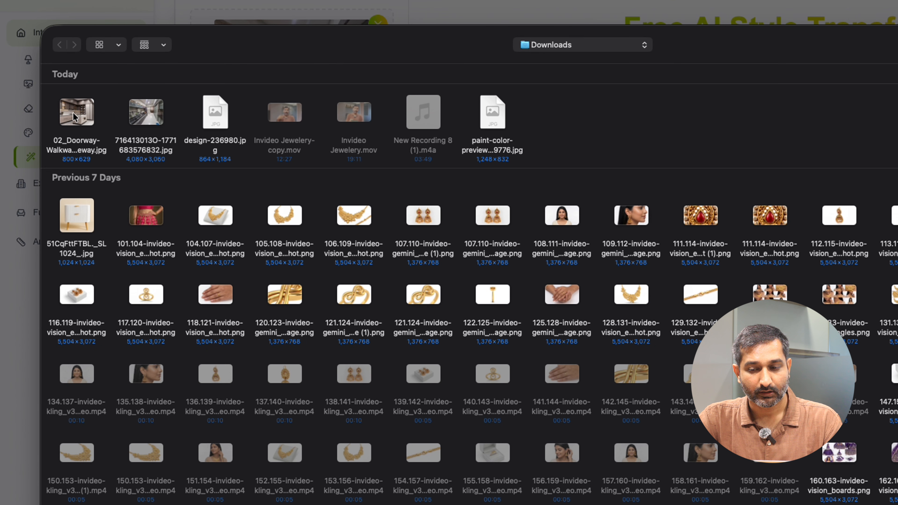
click(90, 120)
key(Return)
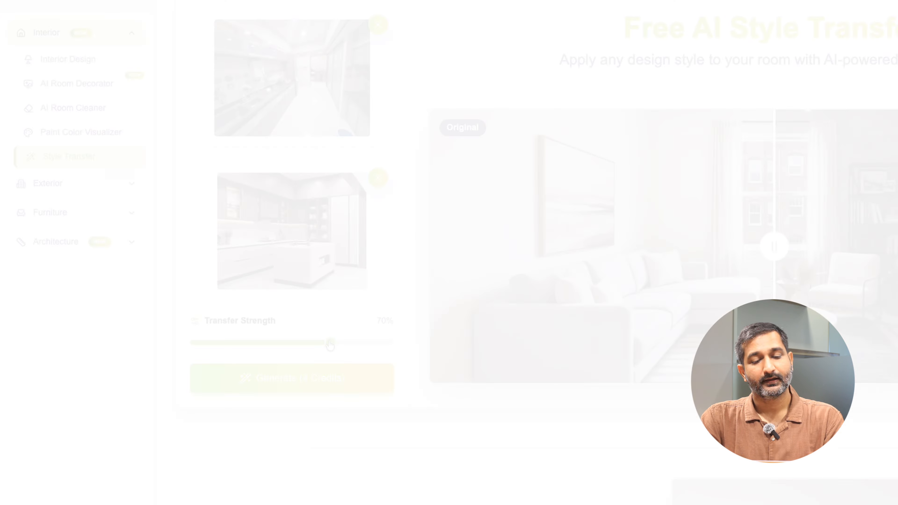
drag(335, 342, 411, 345)
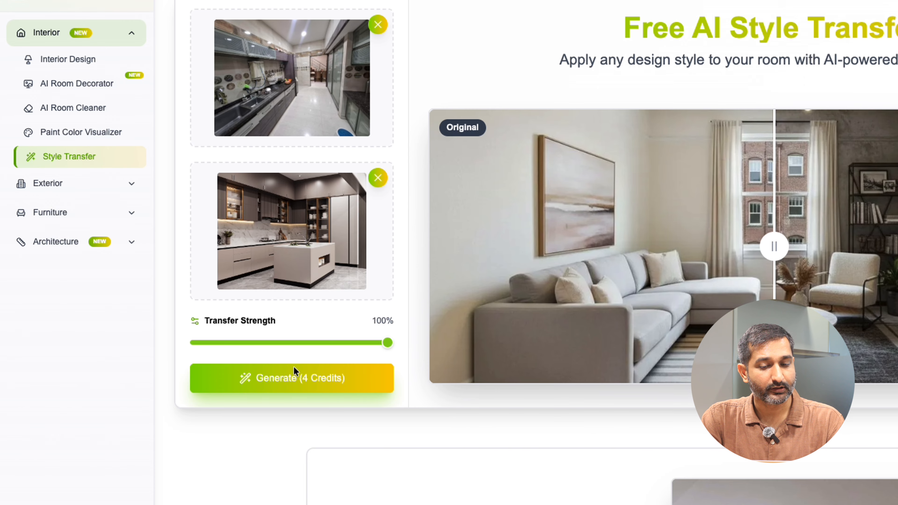
Generate the style transfer for the kitchen and download the high-resolution design after comparing it with the original.
click(300, 376)
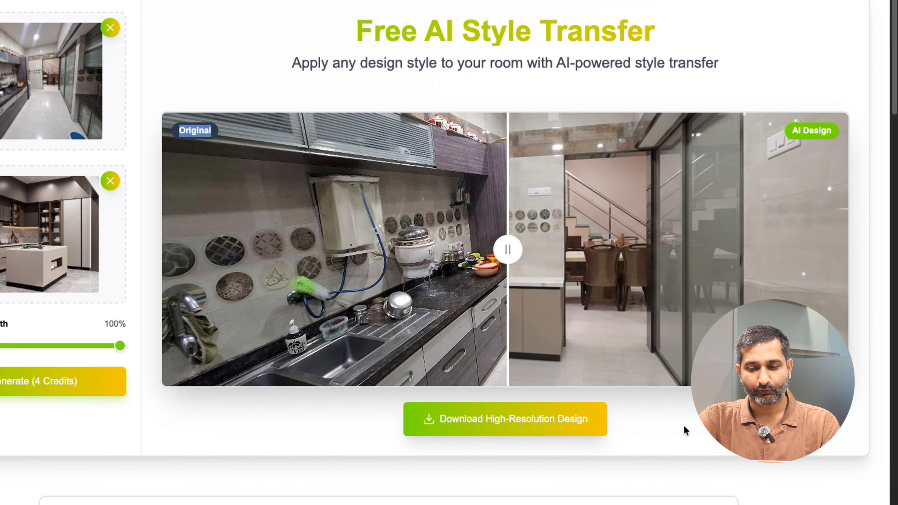
mouse_move(509, 250)
mouse_down()
mouse_move(231, 252)
mouse_move(778, 252)
mouse_move(275, 265)
mouse_move(503, 256)
mouse_up()
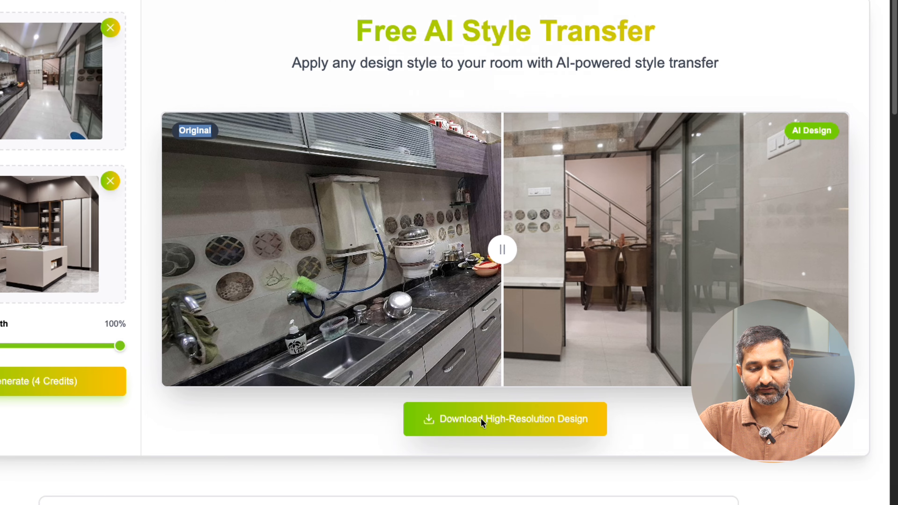
click(492, 420)
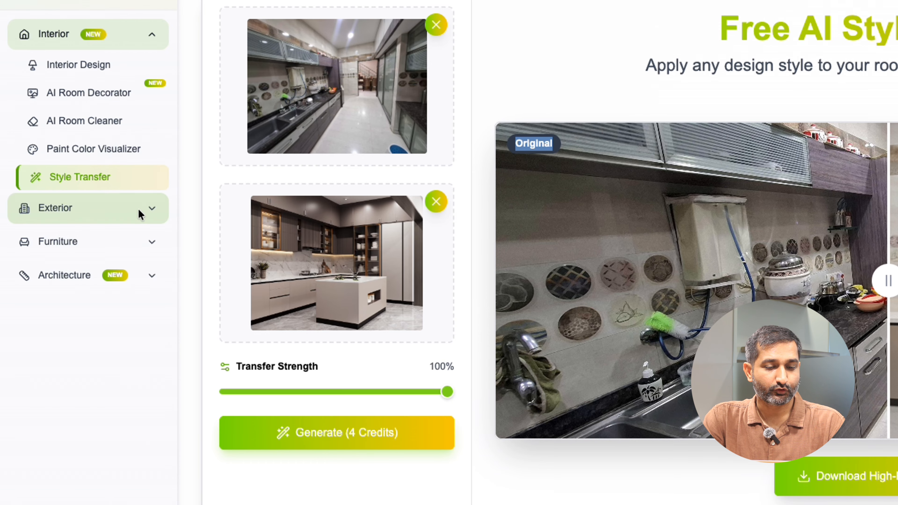
Look through the Exterior and Furniture tools, including the AI Furniture Generator and the before-and-after example of Change Furniture AI.
click(148, 210)
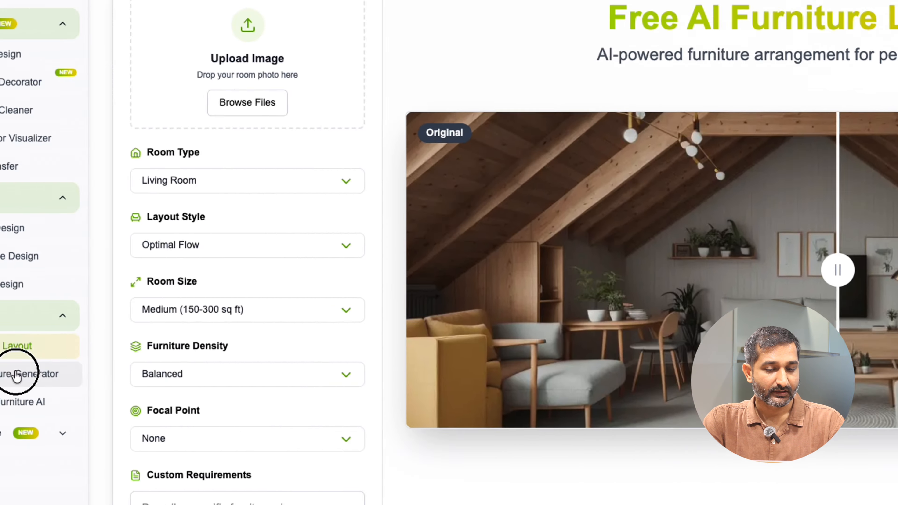
click(16, 374)
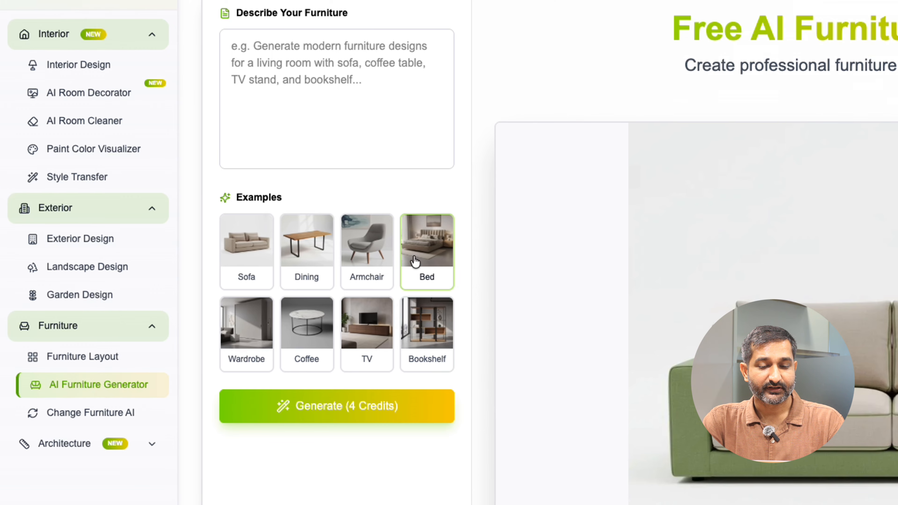
click(114, 412)
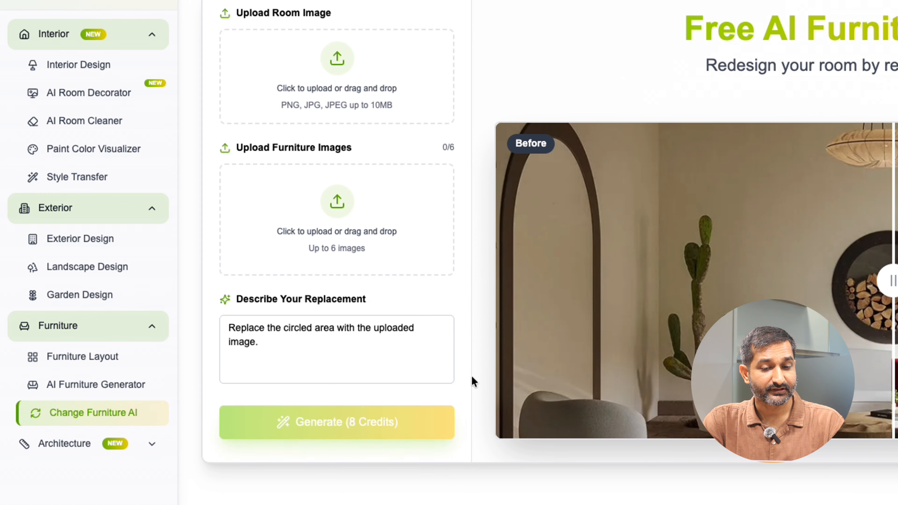
drag(894, 286, 425, 281)
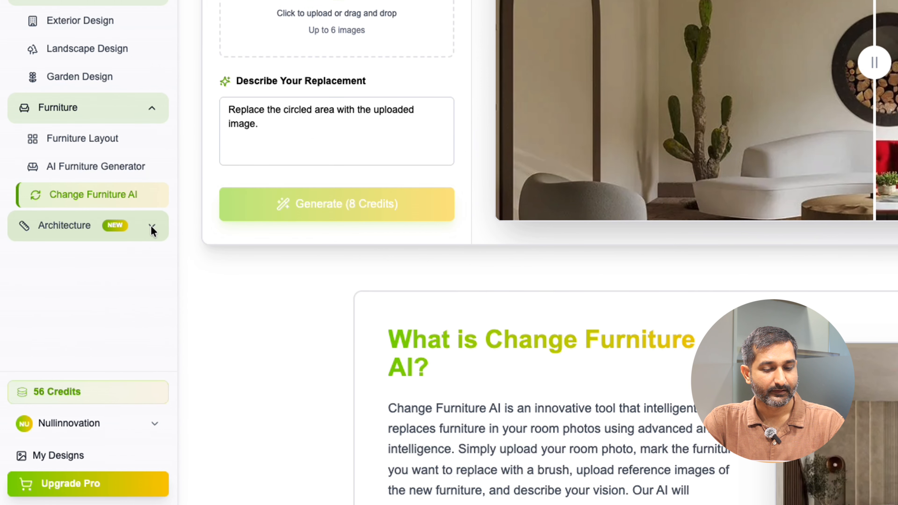
List the Architecture tools and examine the 3D Floor Plan page with its example comparison.
click(151, 226)
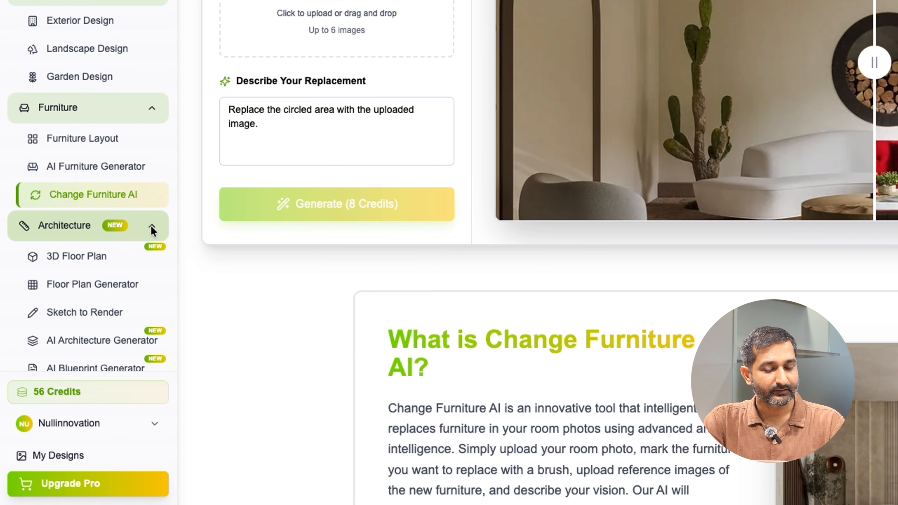
scroll(141, 225, down, 1)
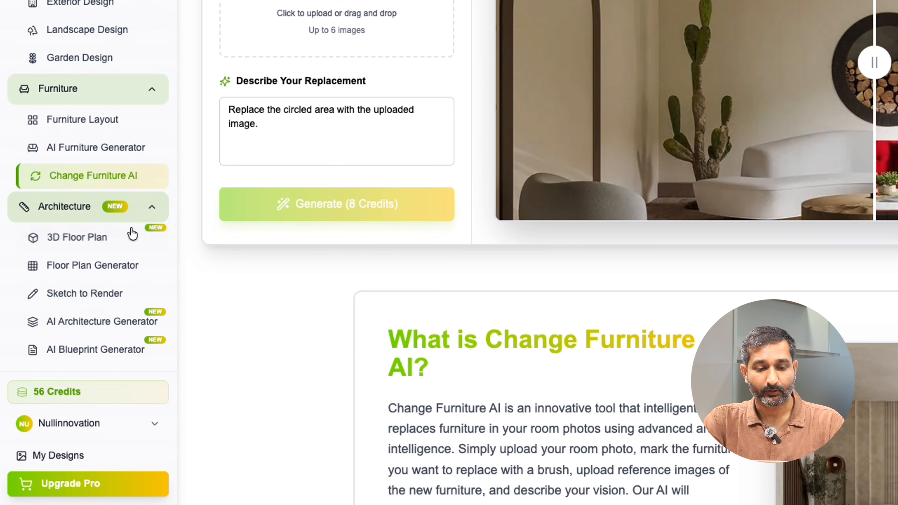
click(116, 239)
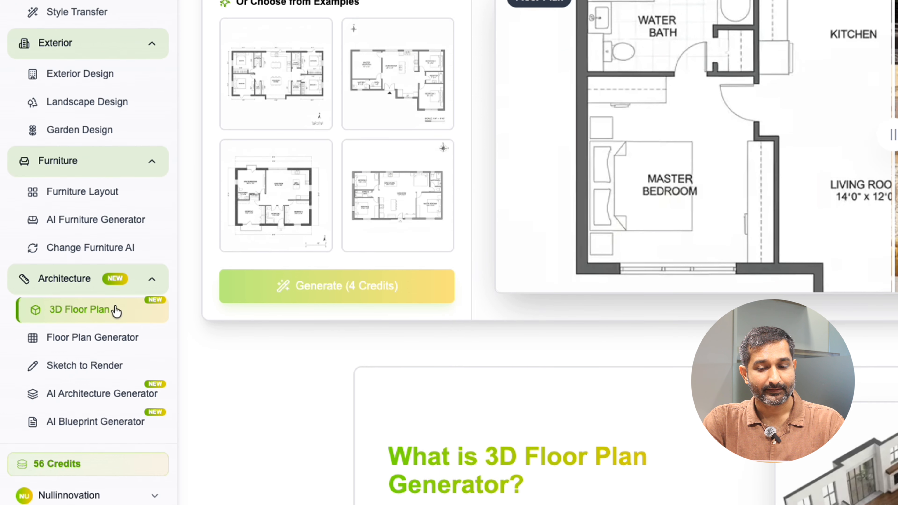
drag(603, 193, 897, 192)
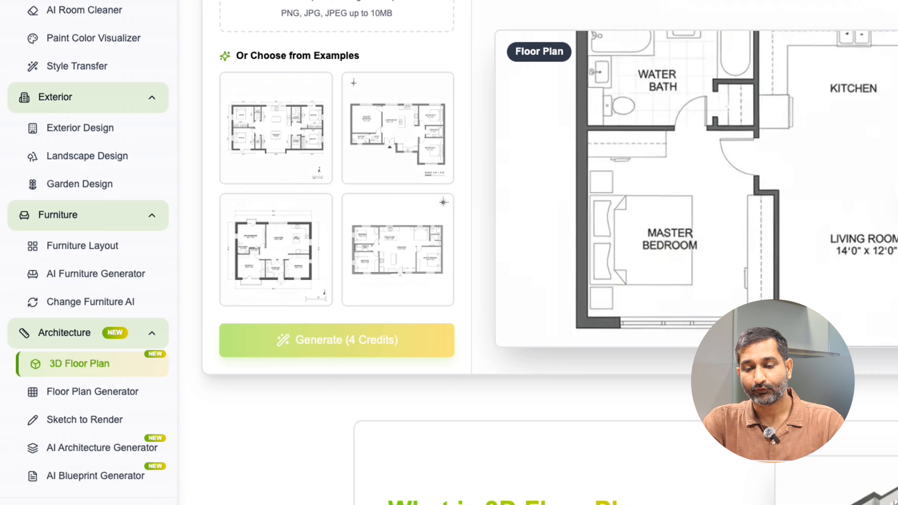
View the Floor Plan Generator, Sketch to Render, AI Architecture Generator and AI Blueprint Generator pages one after another.
click(75, 390)
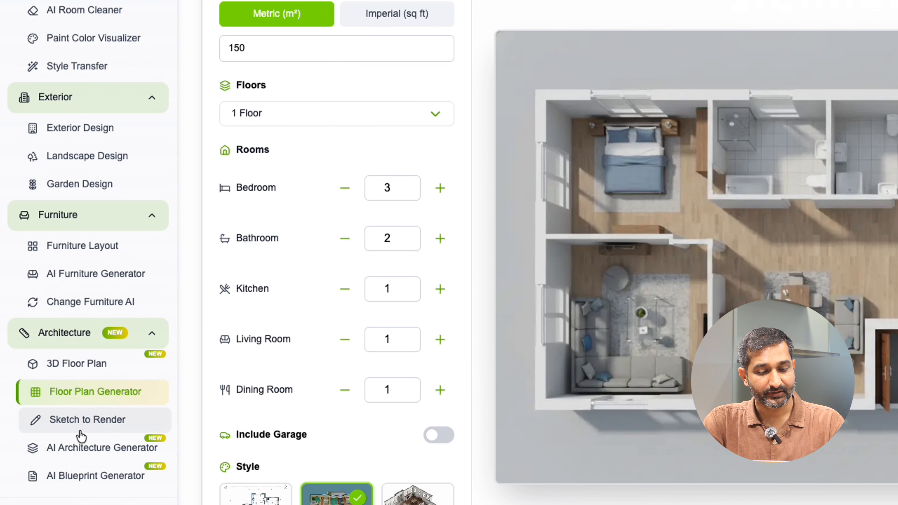
click(81, 435)
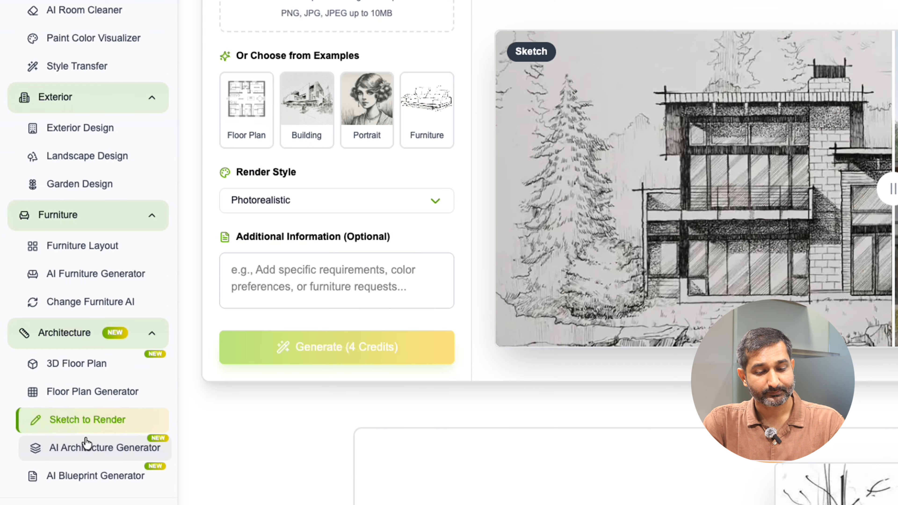
click(87, 444)
click(95, 480)
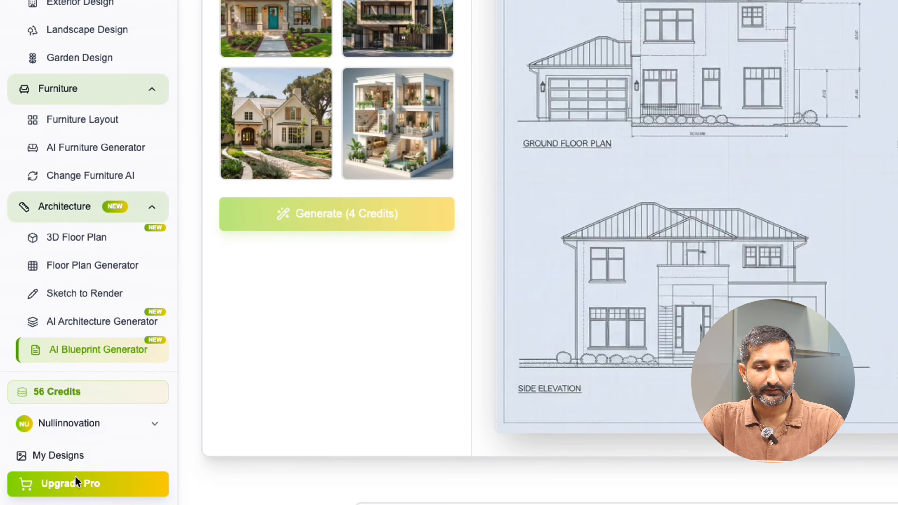
Open the credit packages for upgrading and select the Starter package with 400 credits for $9.99.
click(75, 477)
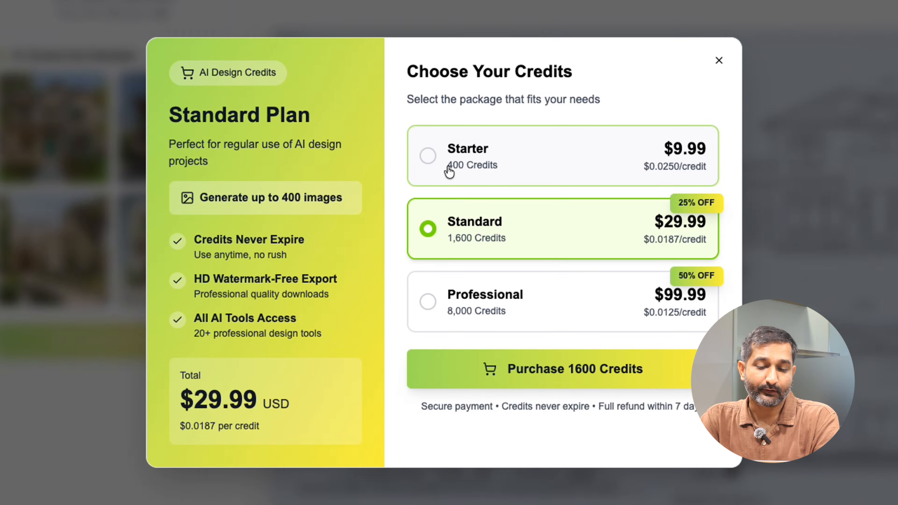
drag(449, 172, 497, 175)
click(635, 112)
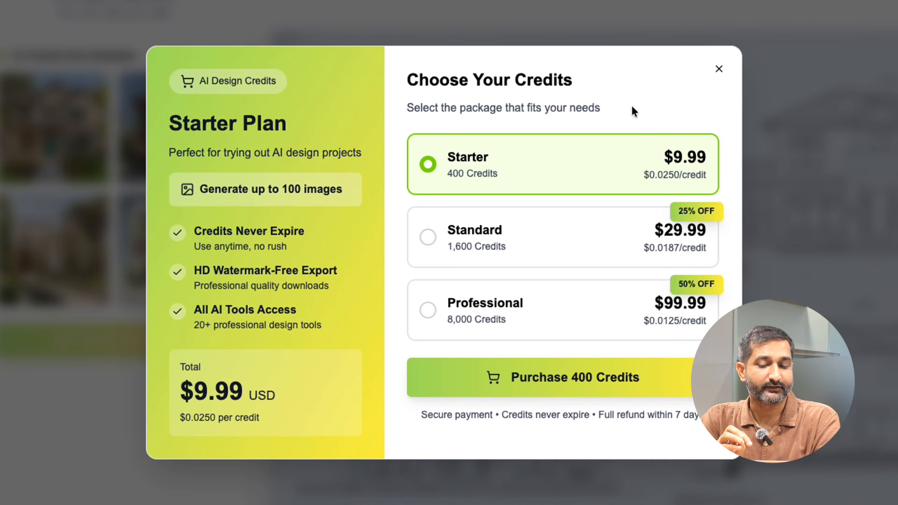